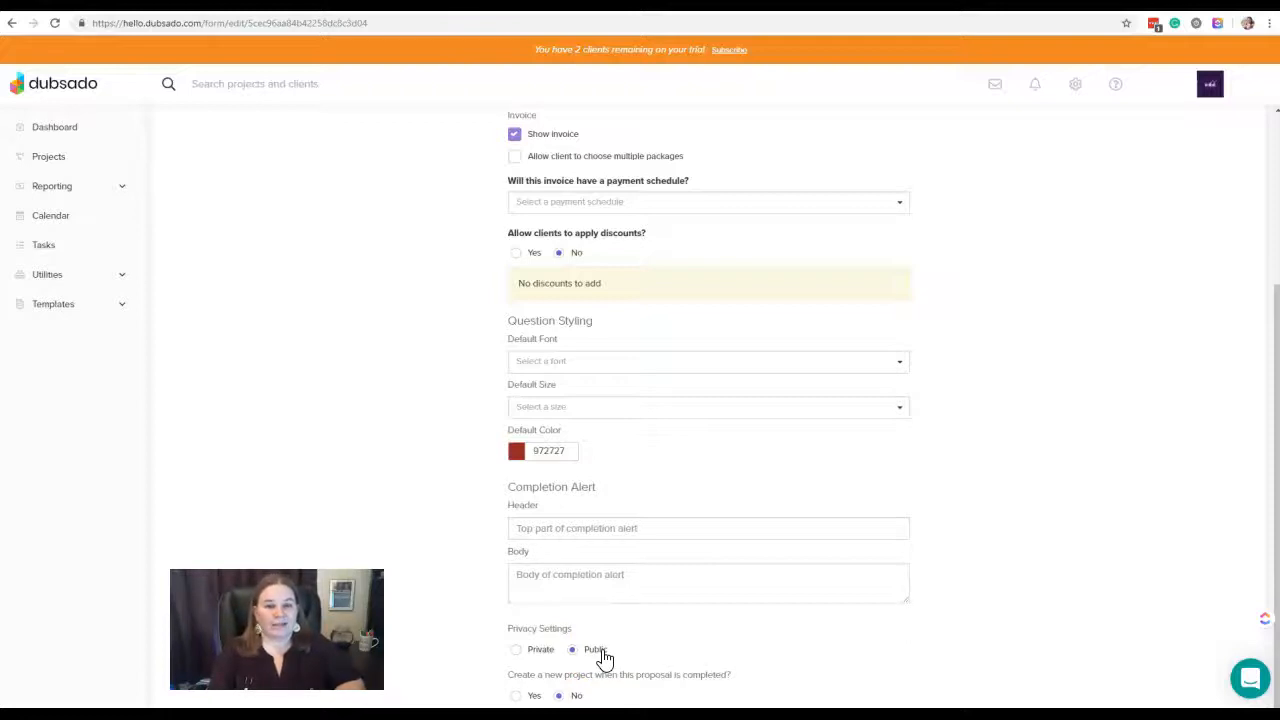
- Set the public proposal to create a new project when it is completed
click(640, 662)
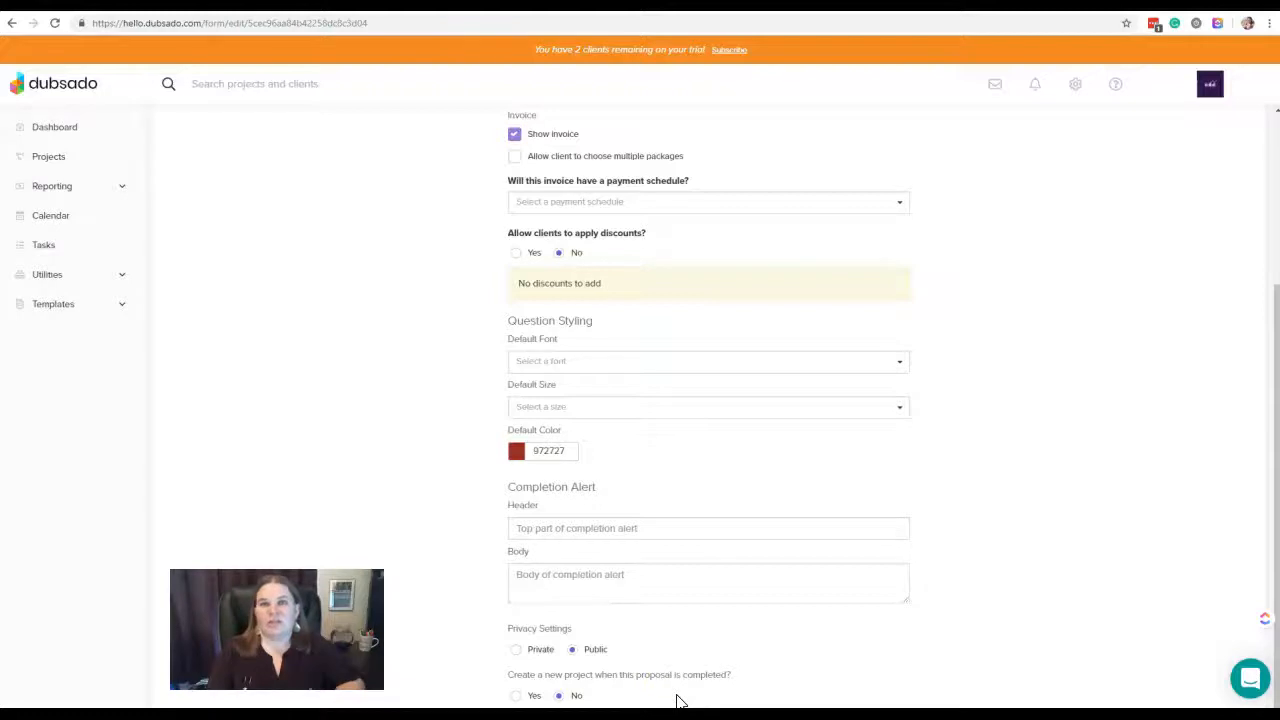
click(587, 697)
click(515, 695)
scroll(514, 694, down, 3)
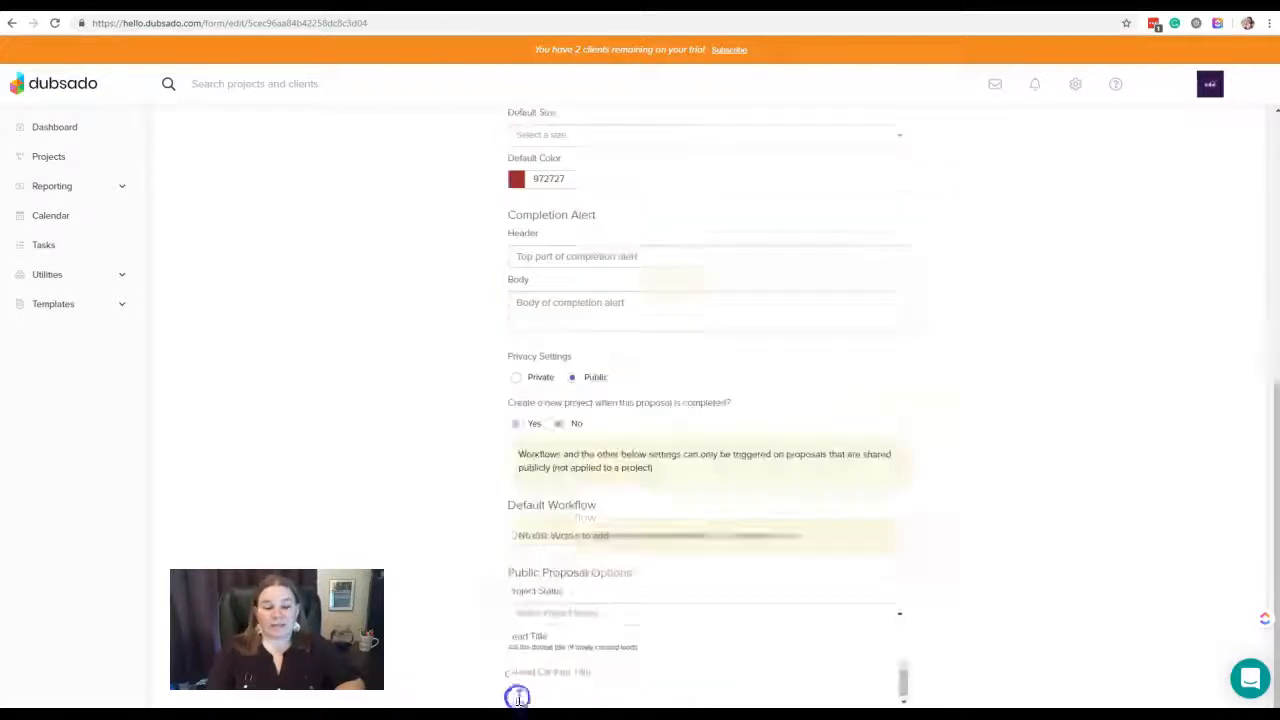
scroll(967, 579, down, 1)
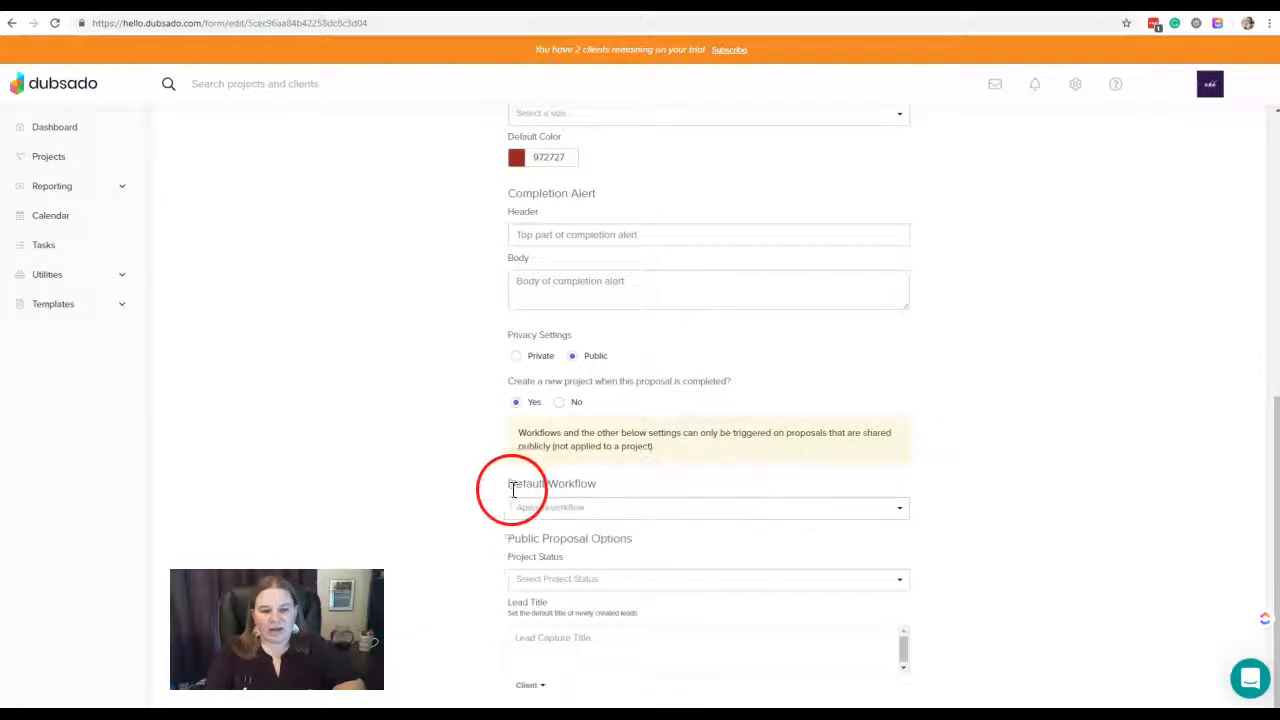
- Check the default workflow choices without applying one, and set the project status to the job status Workflow Strategy
click(637, 509)
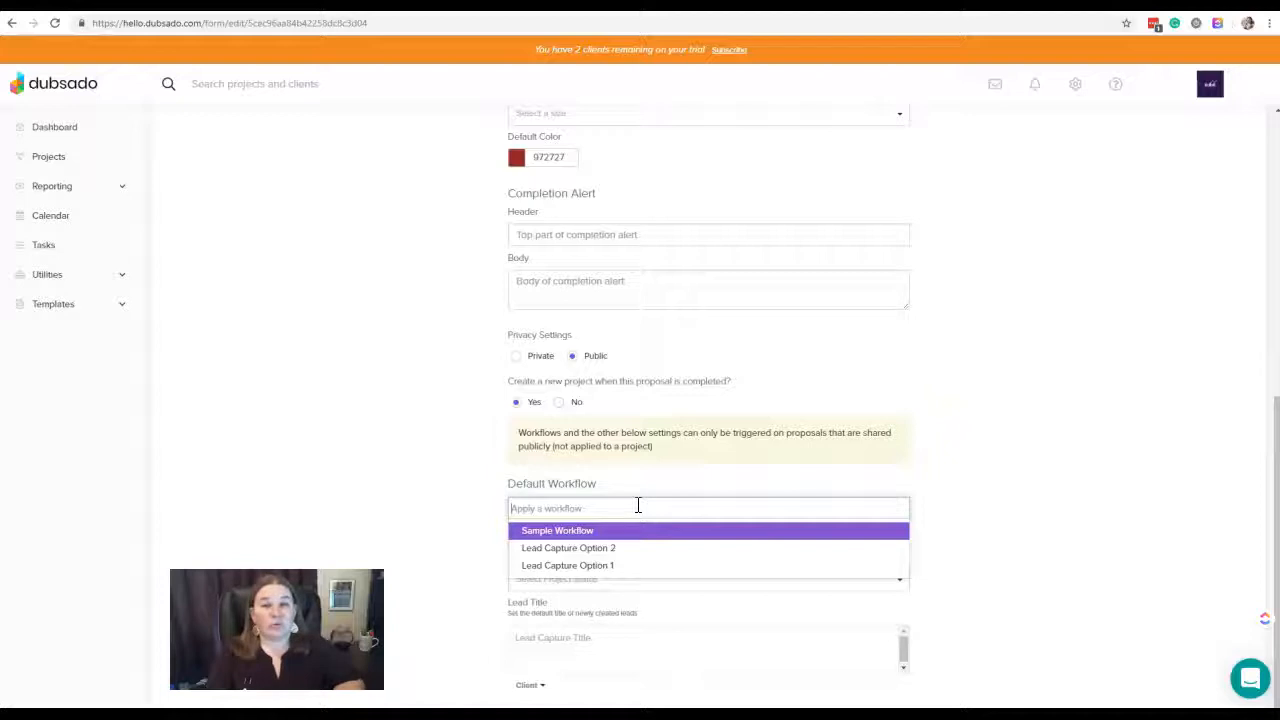
click(644, 487)
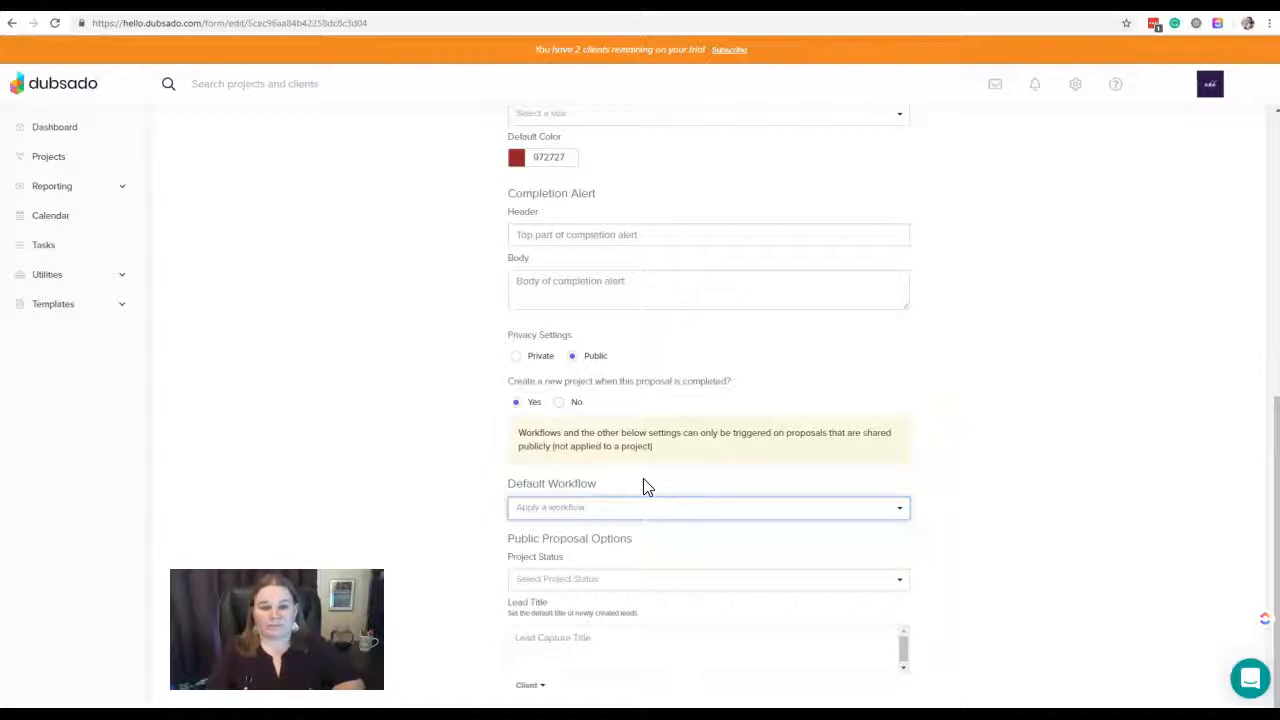
click(568, 585)
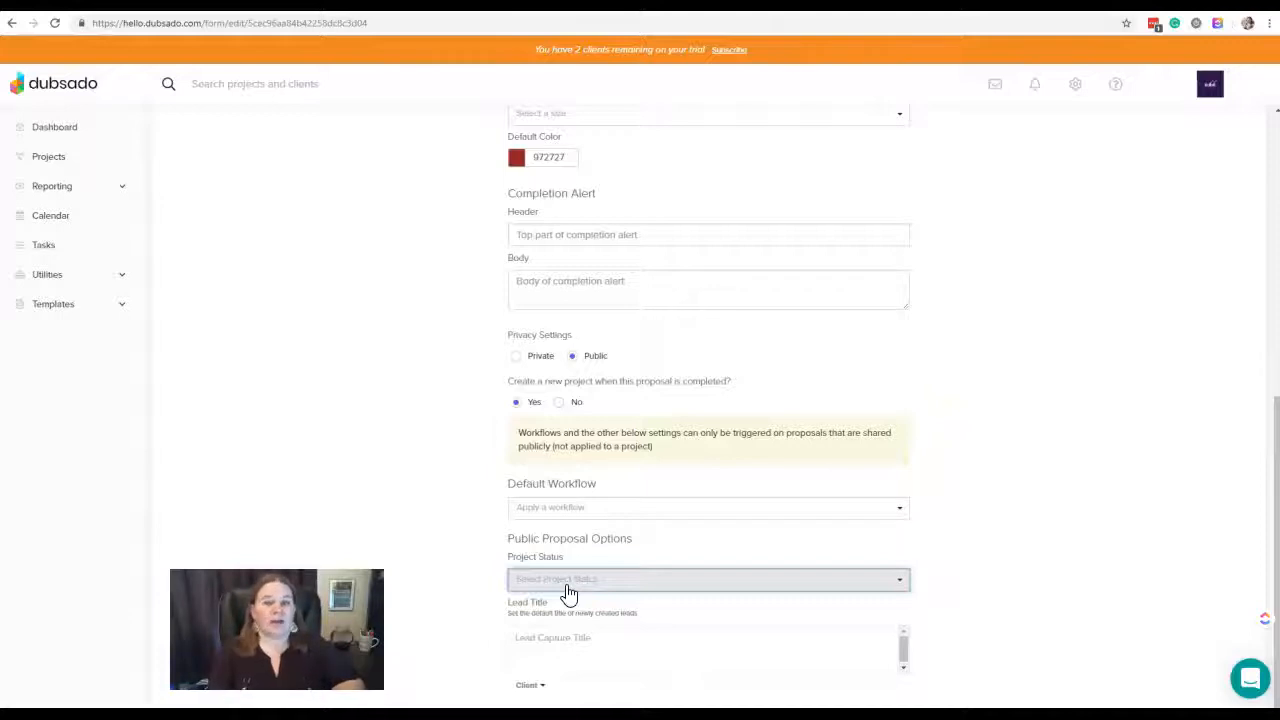
click(567, 587)
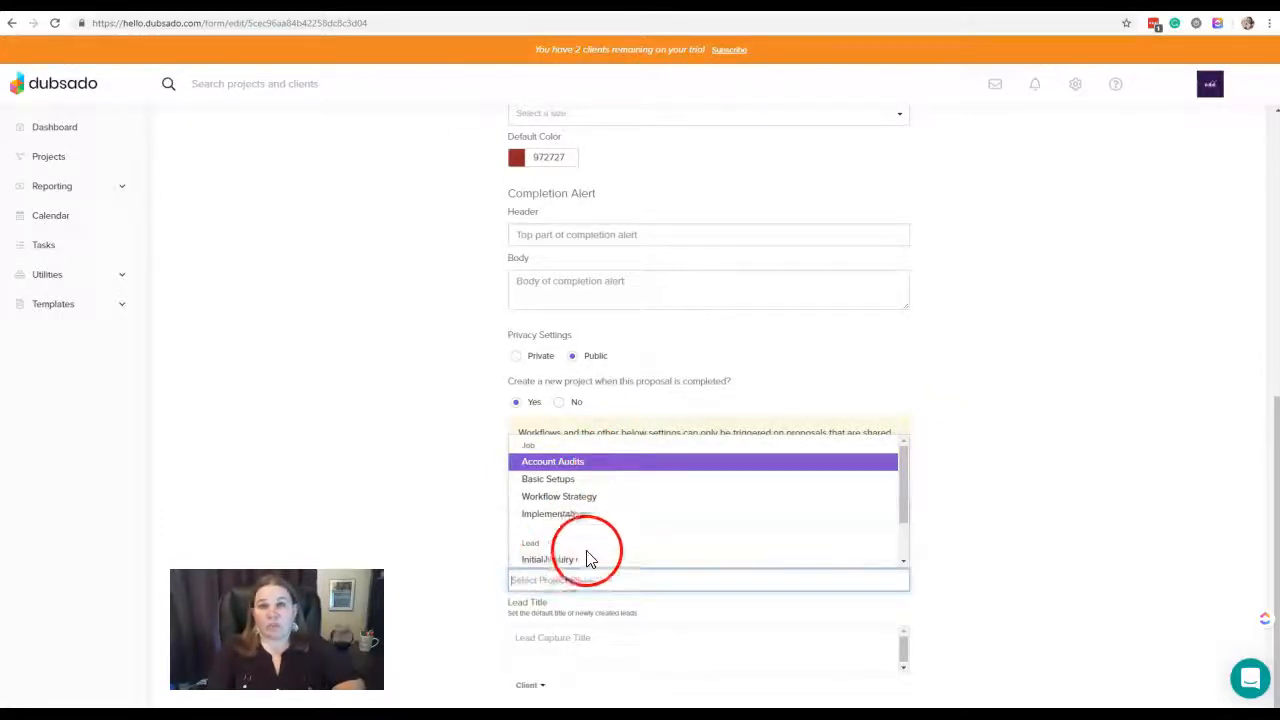
click(594, 497)
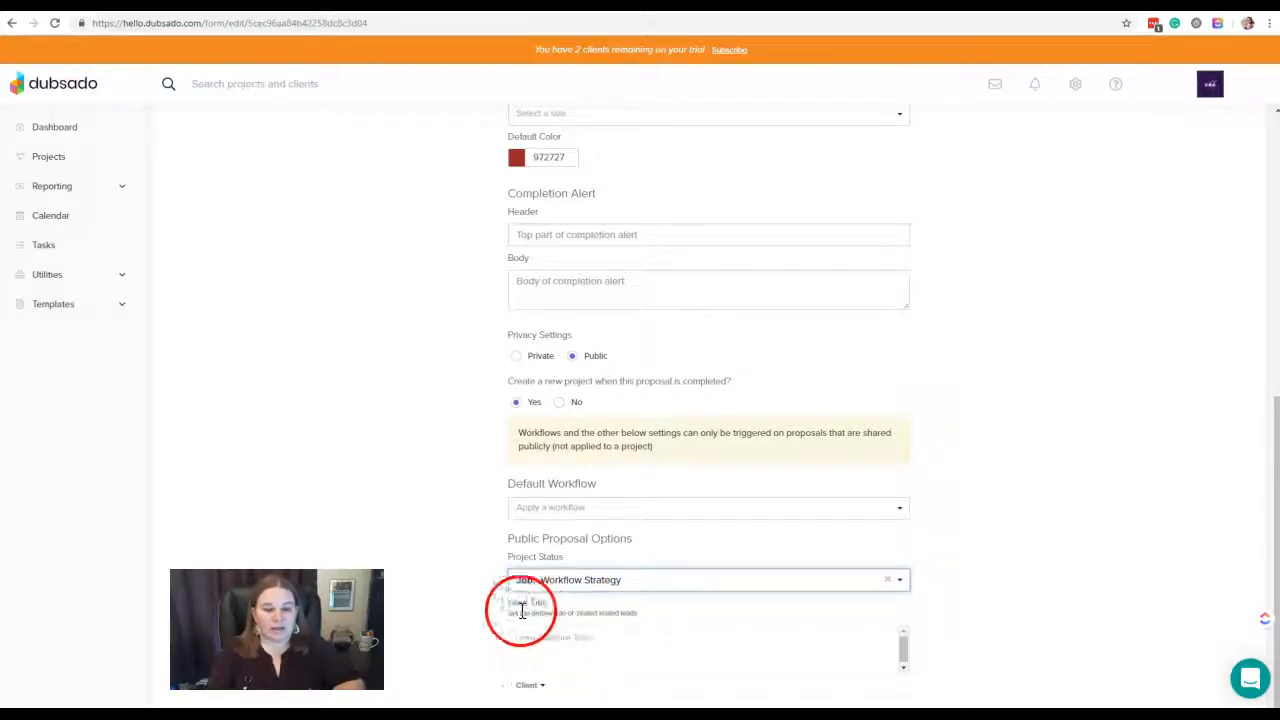
- Set the lead title to "Workflow Strategy - {{client.name}}" using the client full-name smart field, and save the form
click(545, 641)
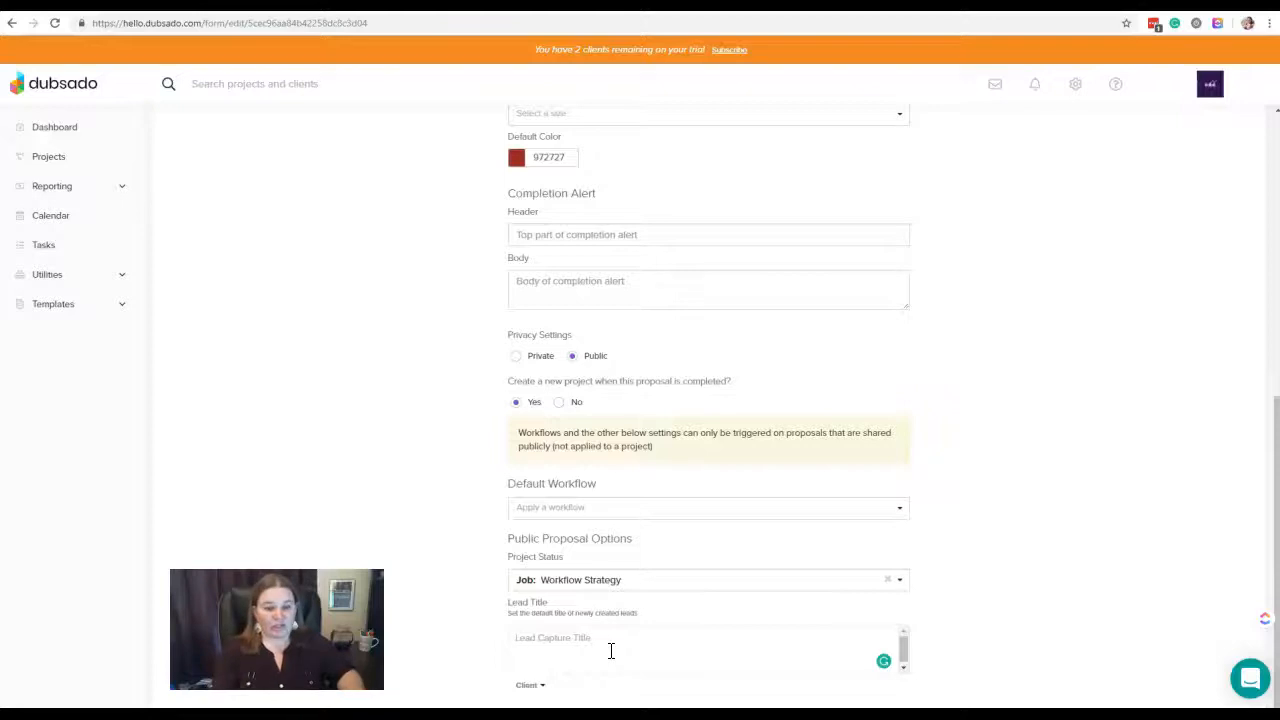
text(Workflow Strategy)
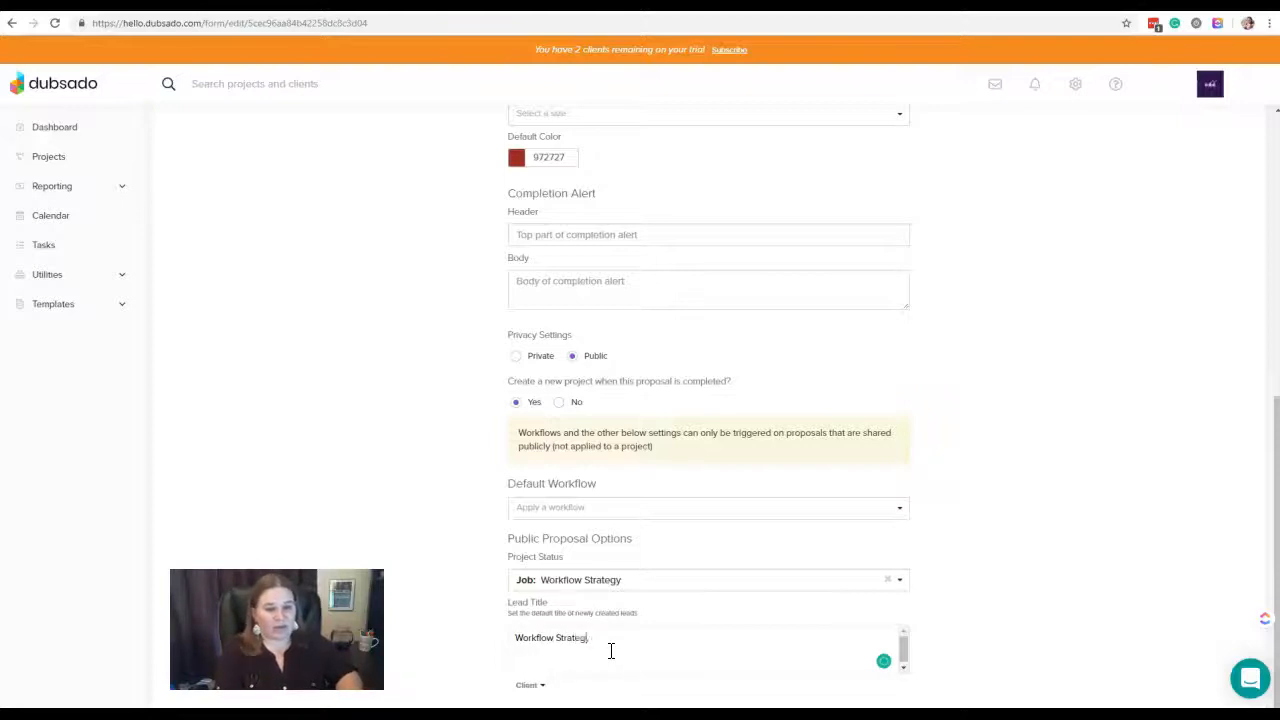
text( -)
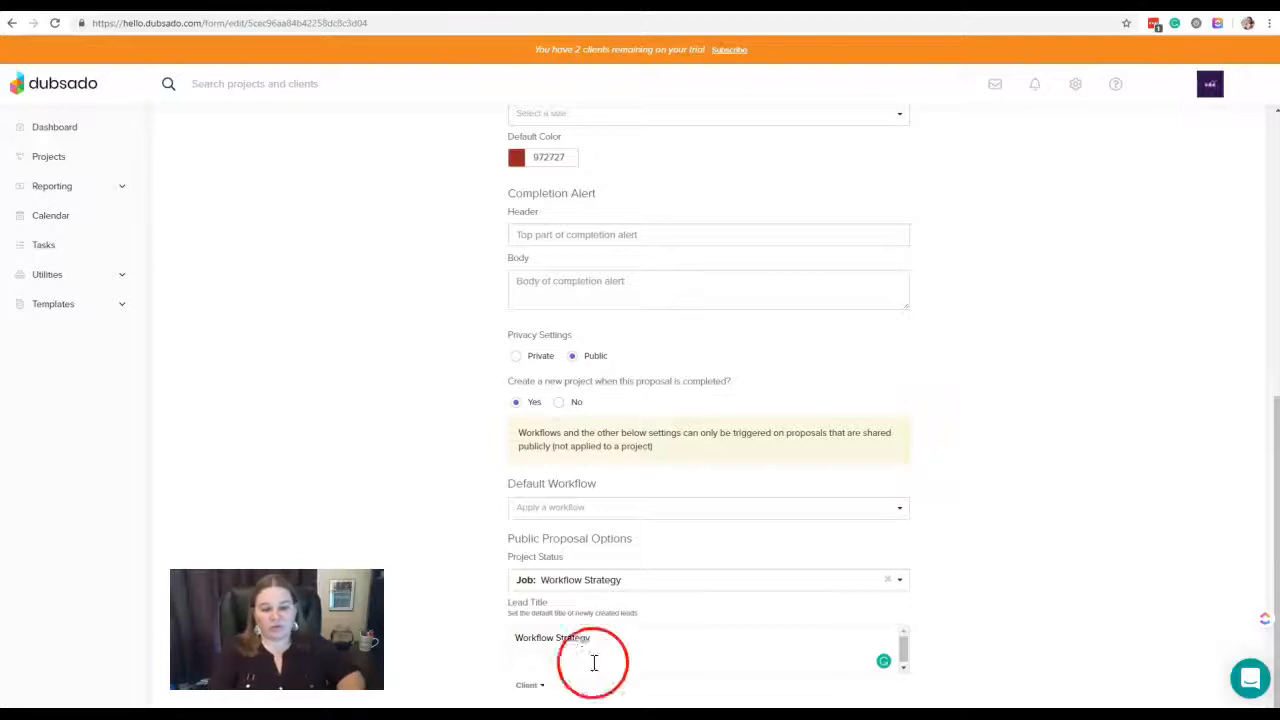
click(530, 686)
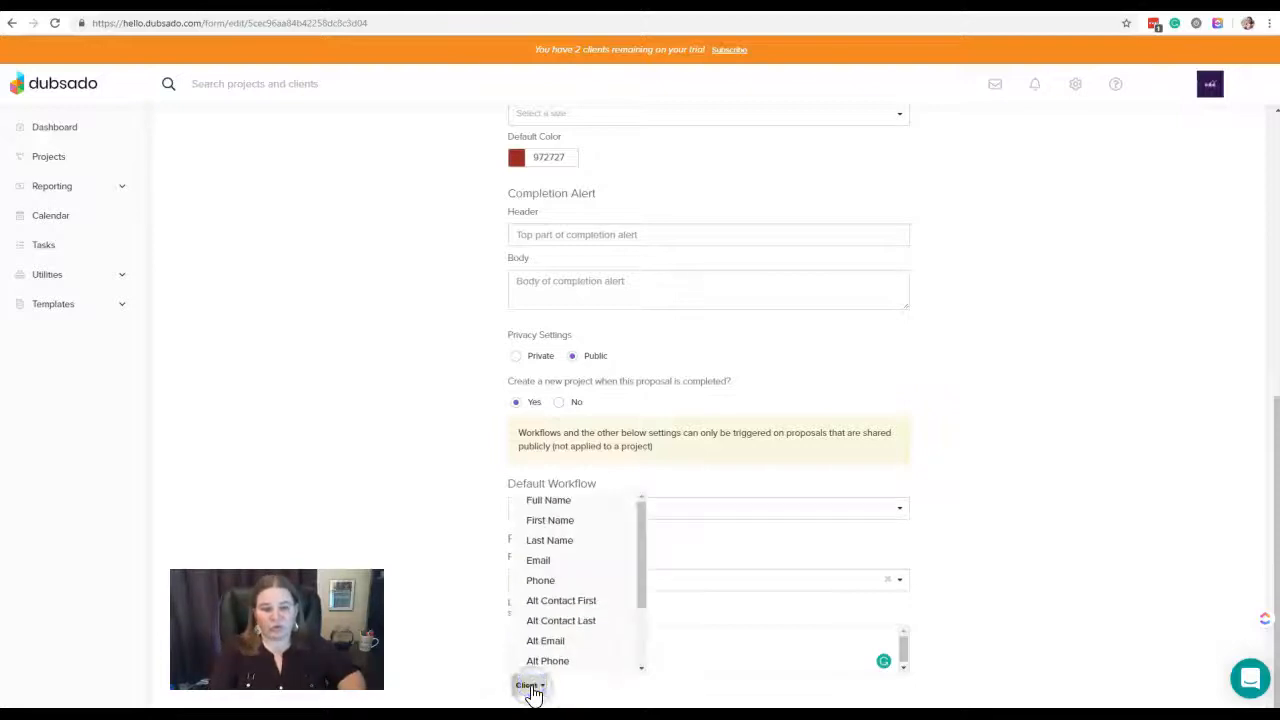
click(558, 506)
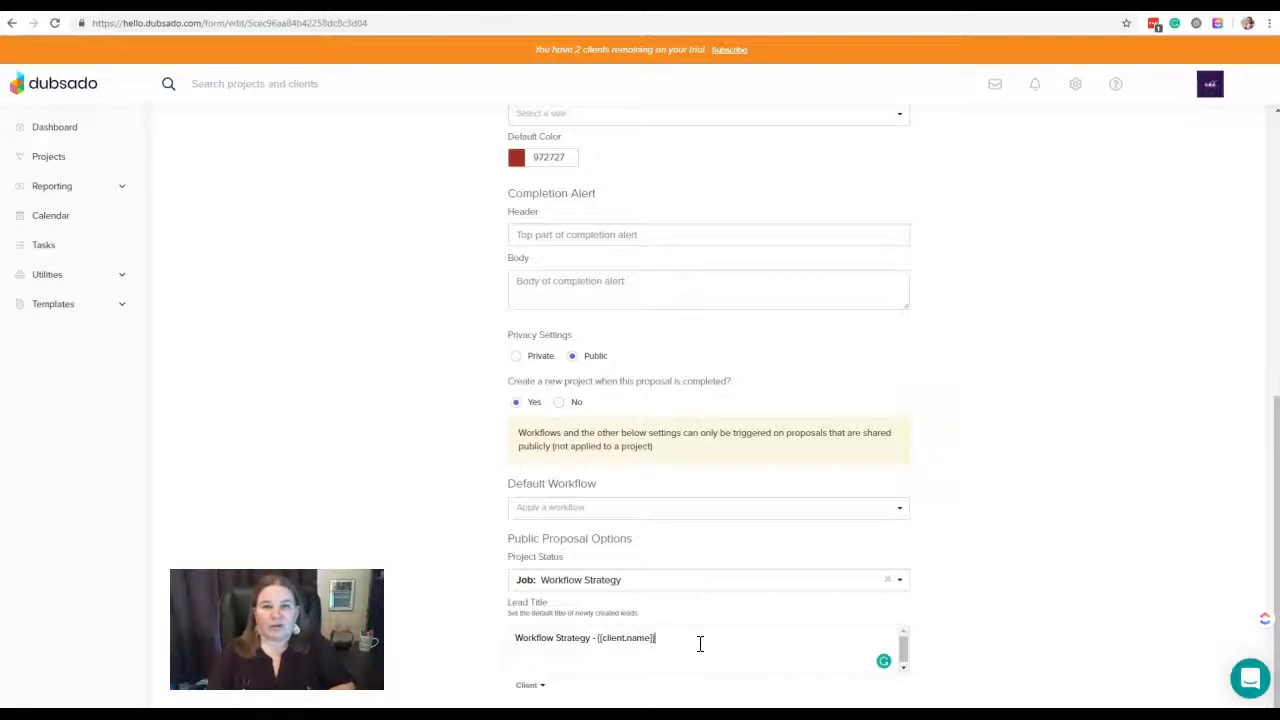
click(655, 638)
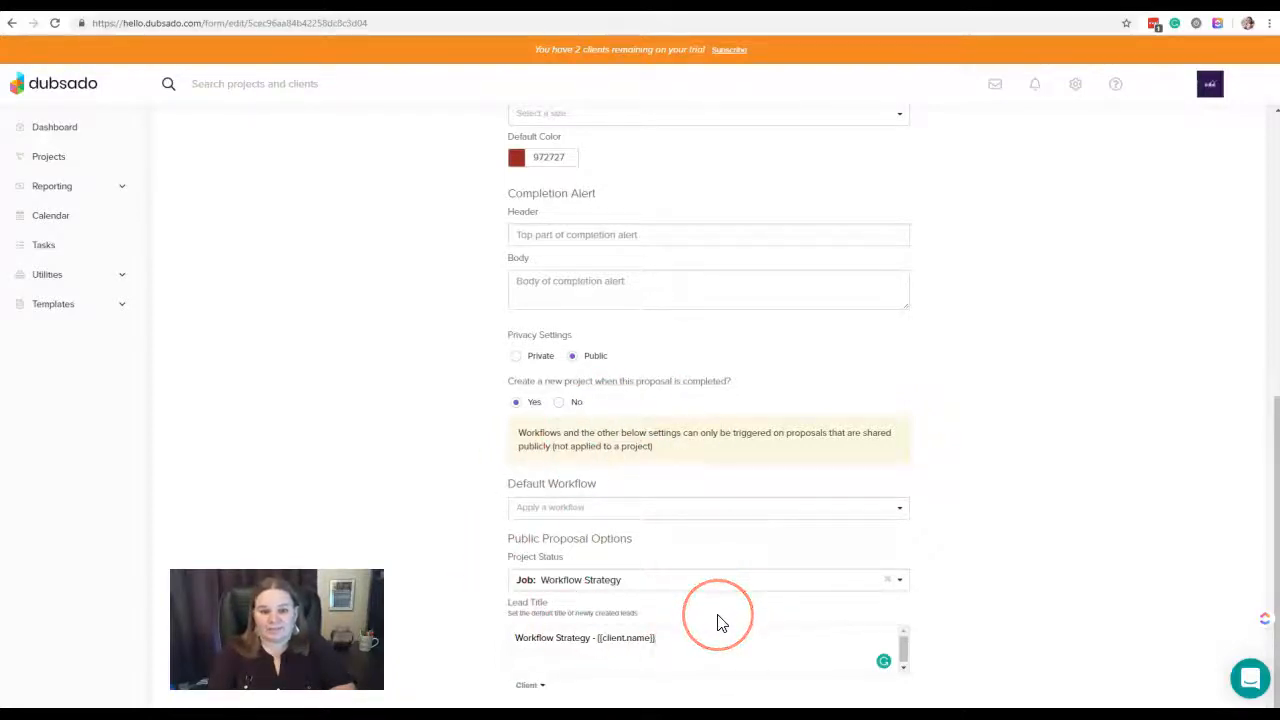
scroll(720, 620, up, 6)
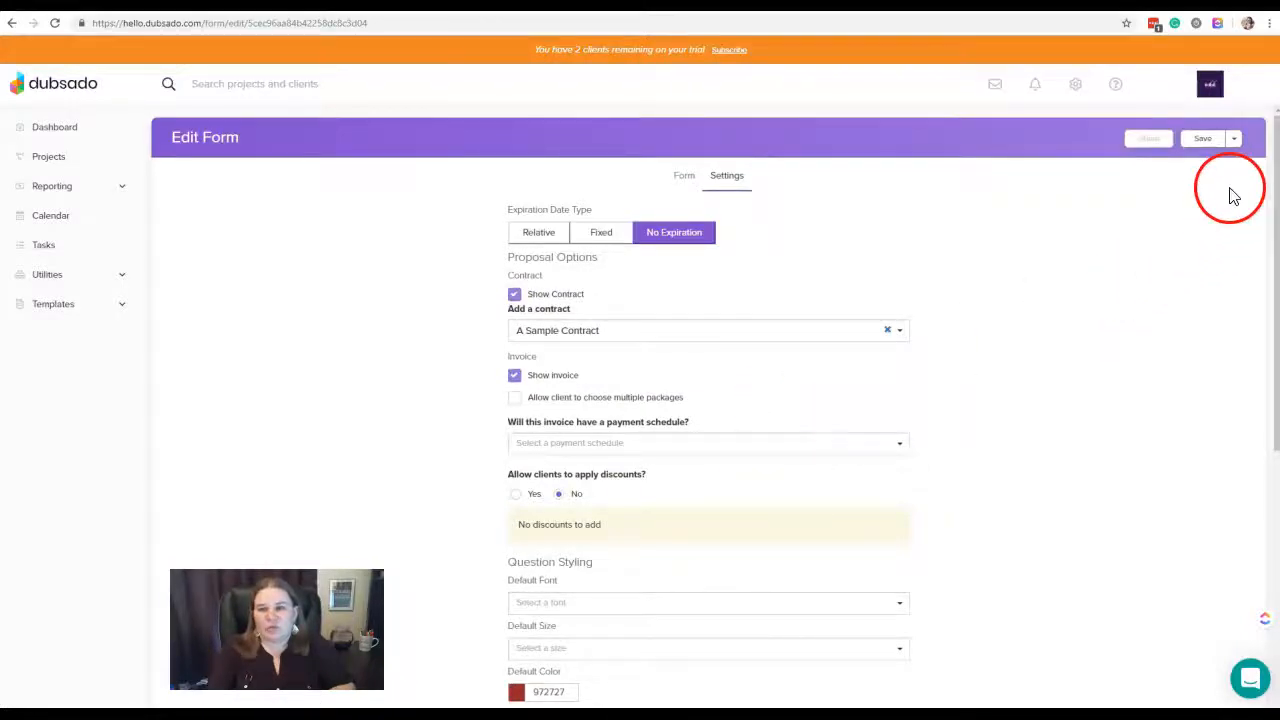
click(1205, 141)
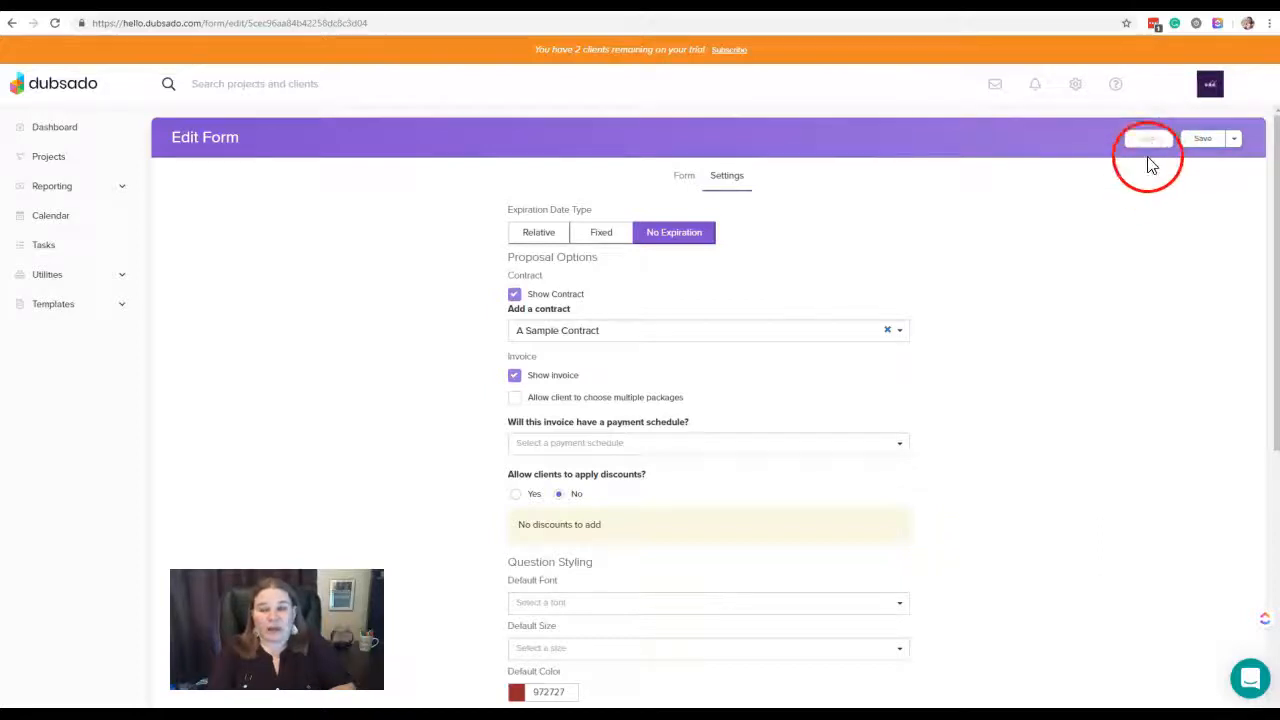
- Add a required short answer question "First Name" at the end of the proposal form, mapped to Client First Name
click(682, 176)
scroll(945, 365, down, 2)
scroll(945, 365, down, 3)
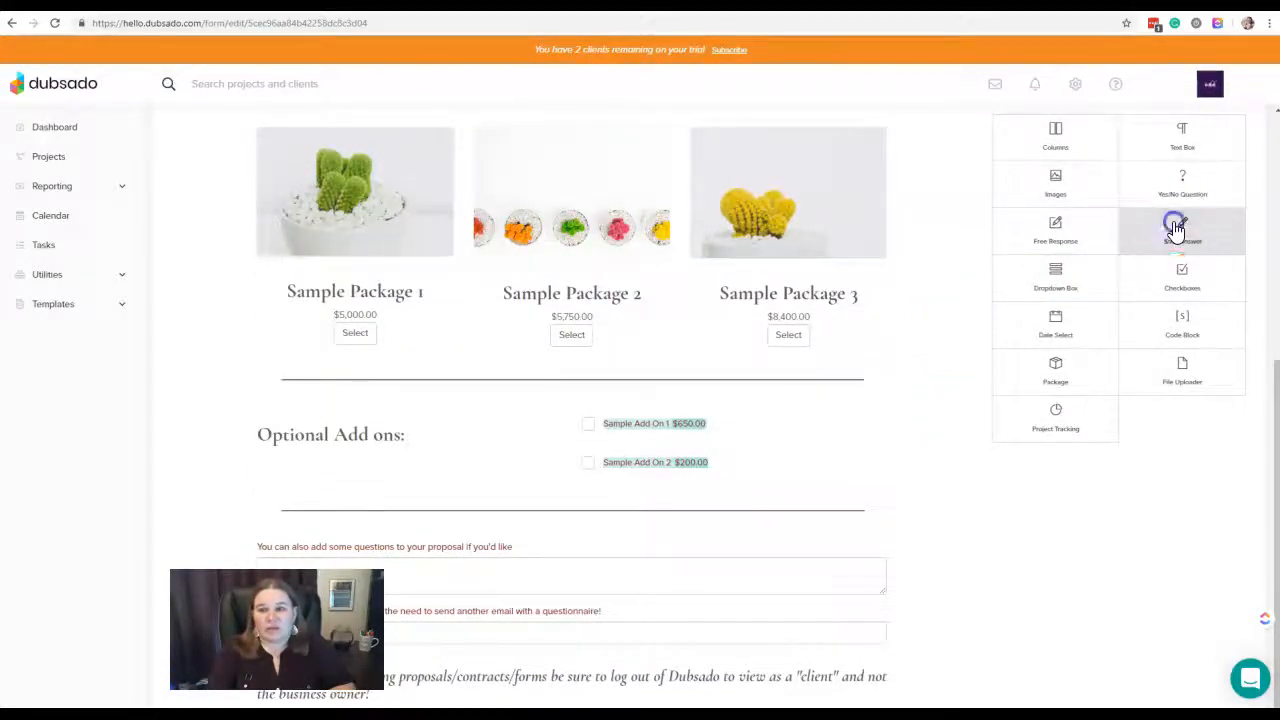
scroll(574, 568, down, 1)
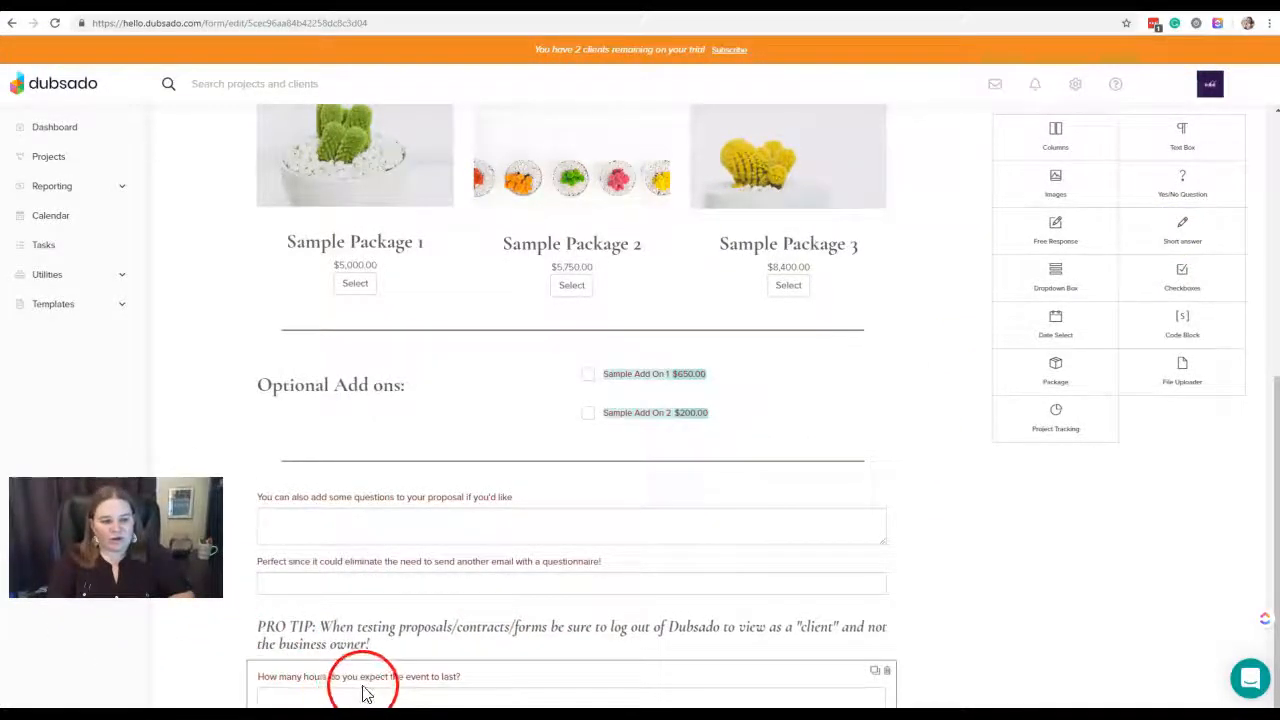
click(370, 684)
triple_click(973, 145)
text(First Name)
click(790, 190)
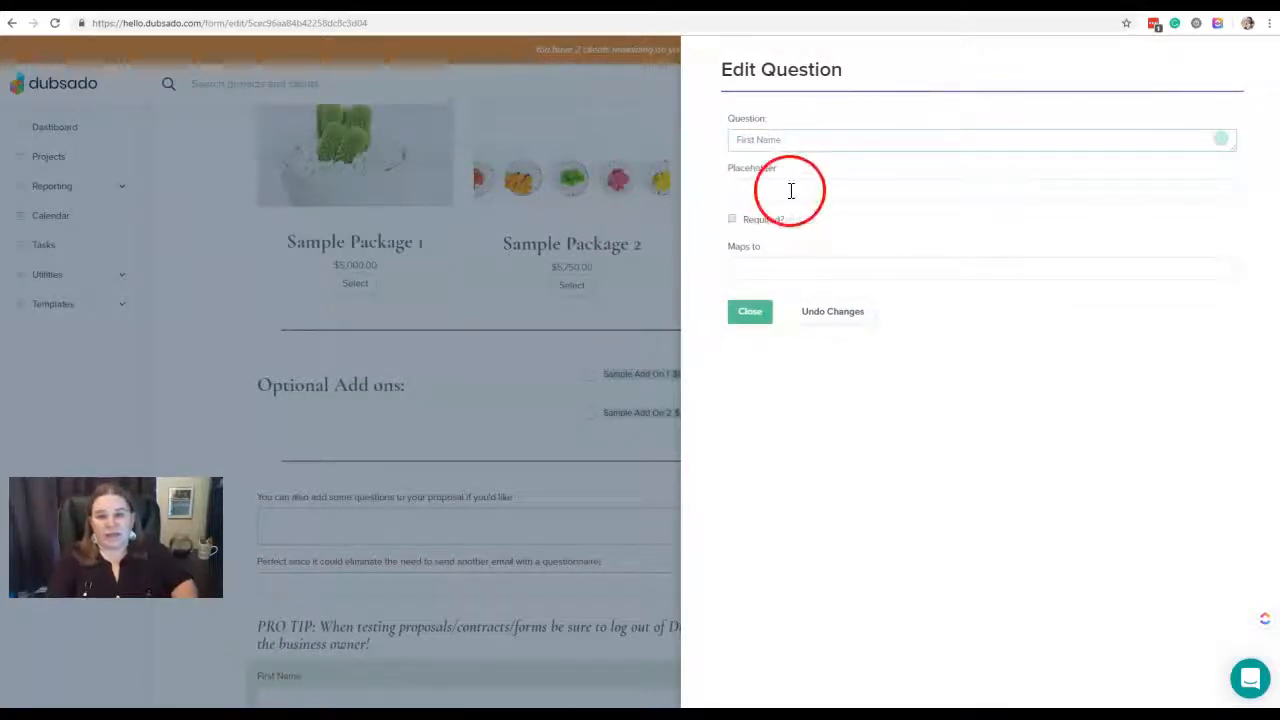
click(777, 264)
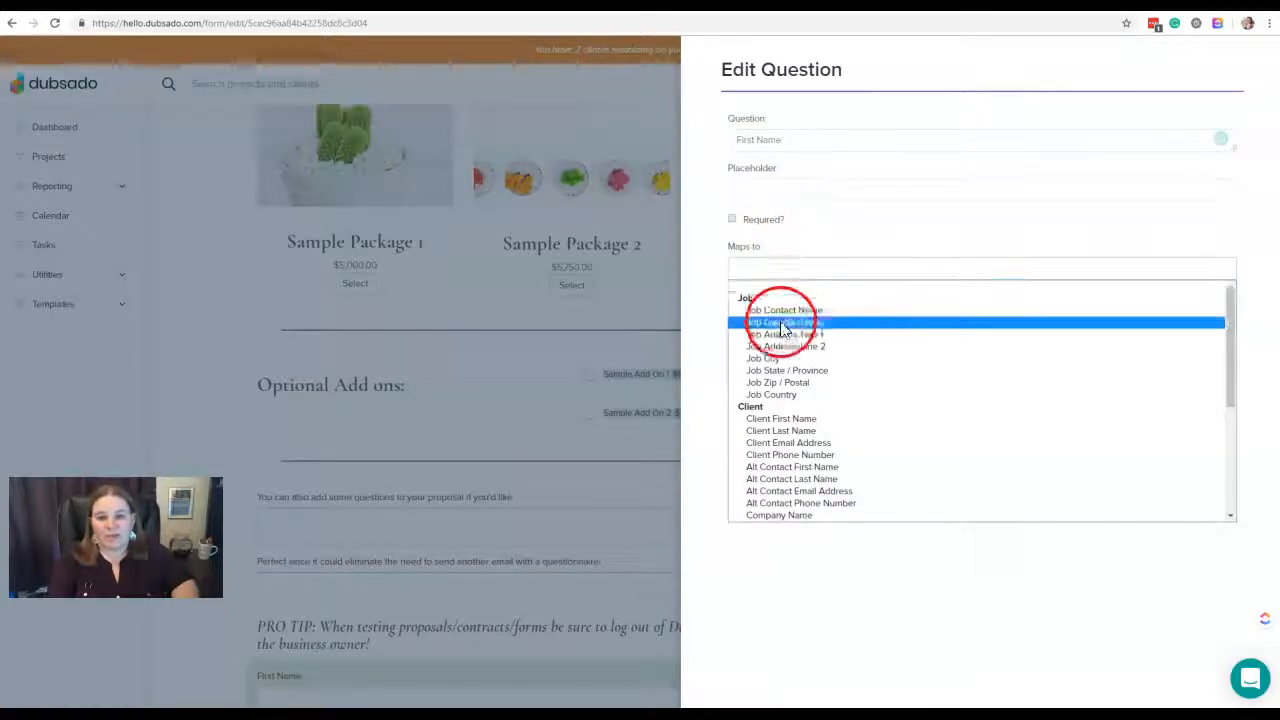
click(782, 419)
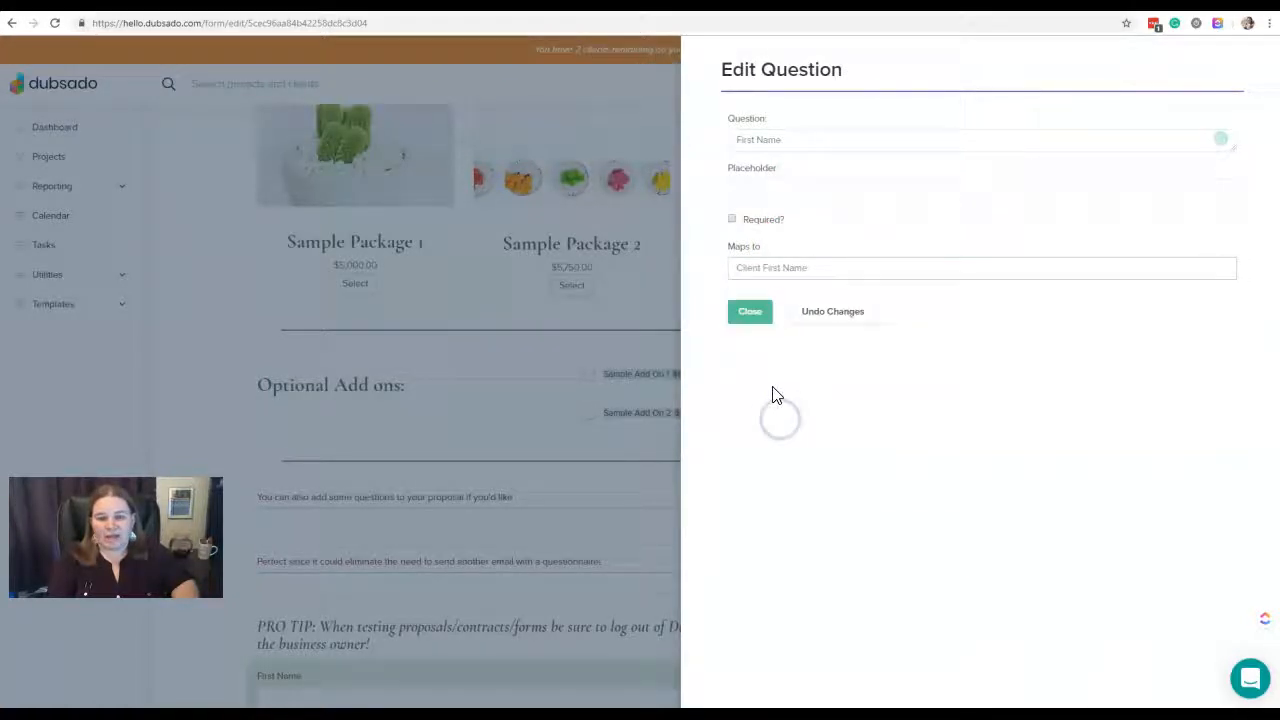
click(732, 218)
click(752, 314)
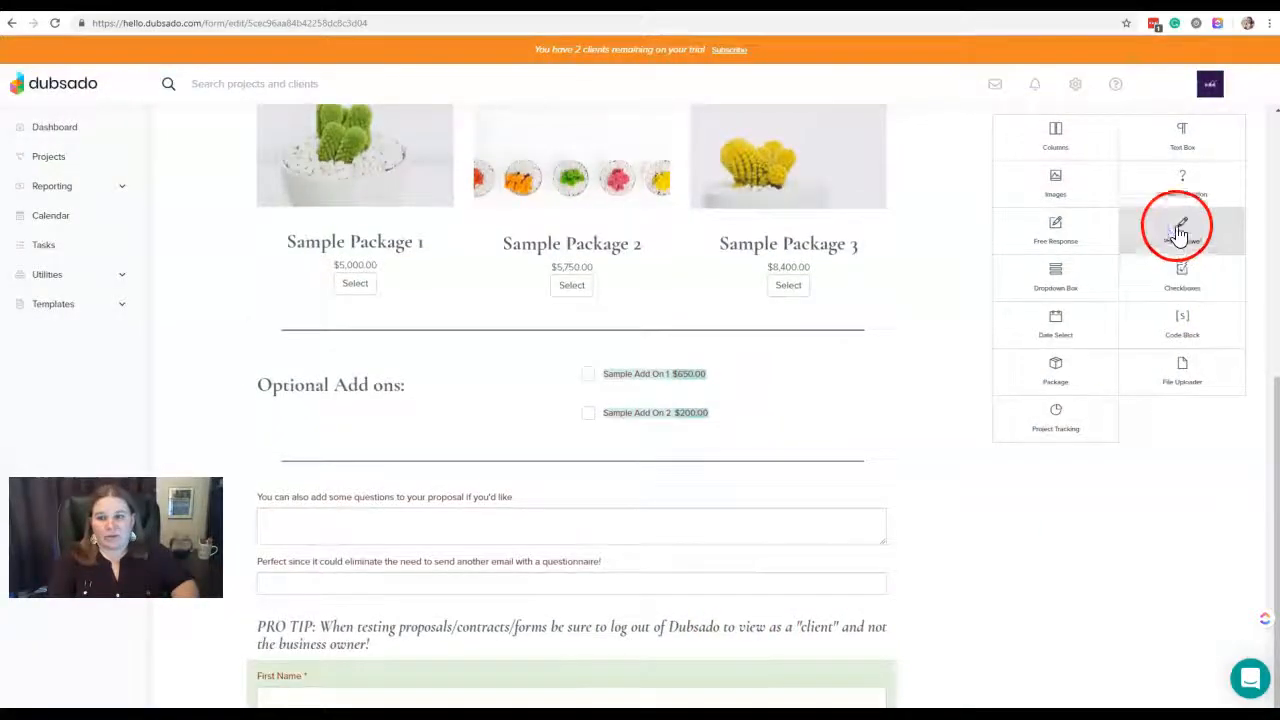
- Add a required short answer question "Last Name" below First Name, mapped to Client Last Name
scroll(546, 654, down, 1)
click(540, 663)
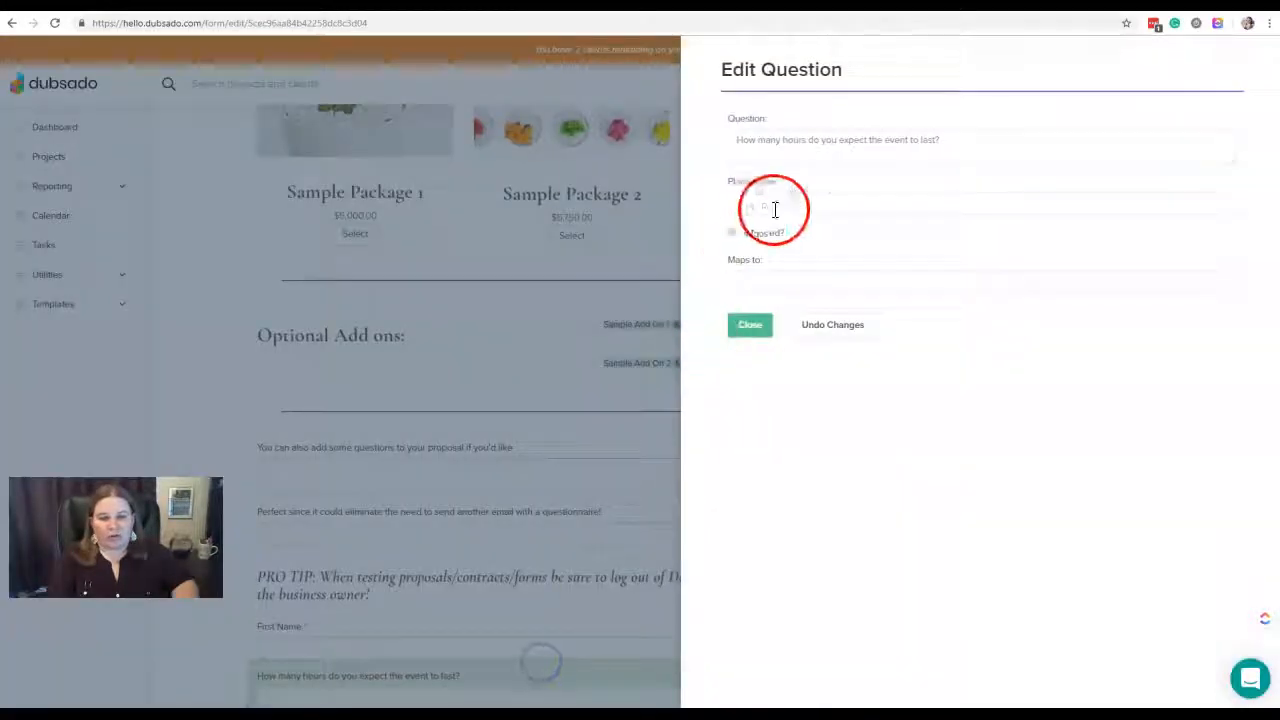
drag(977, 143, 586, 128)
text(List Name)
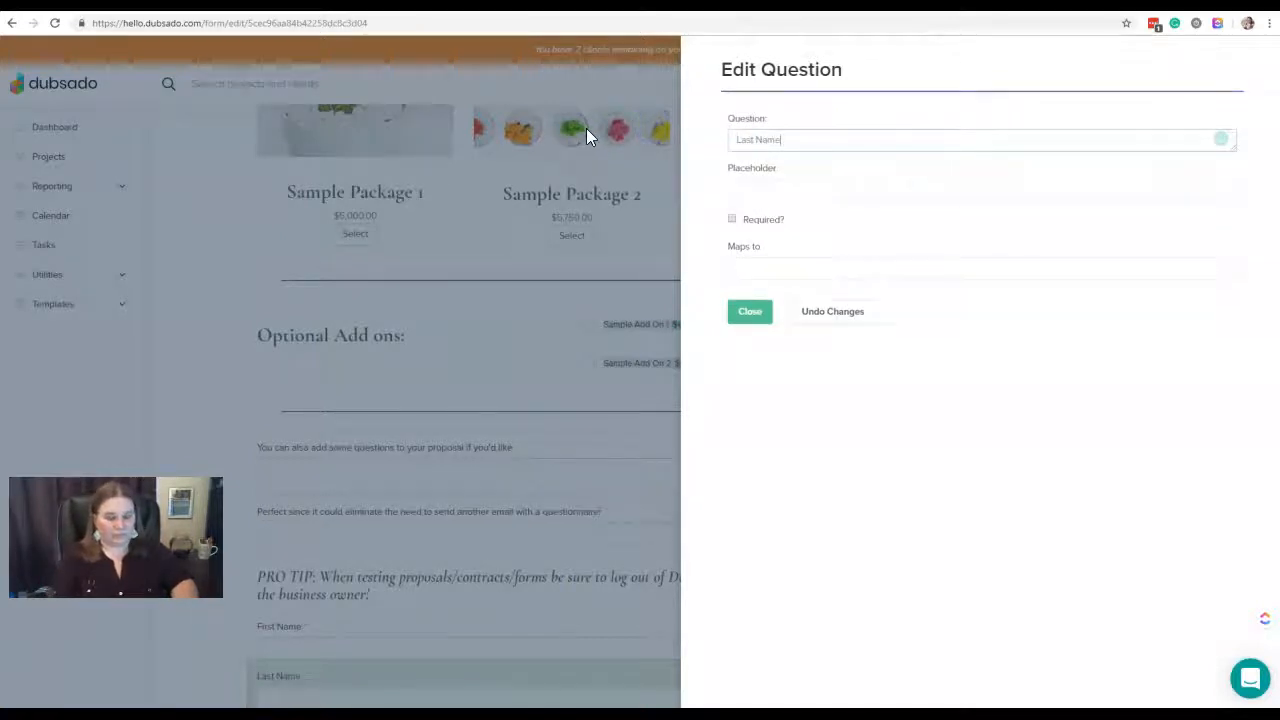
click(732, 219)
click(755, 270)
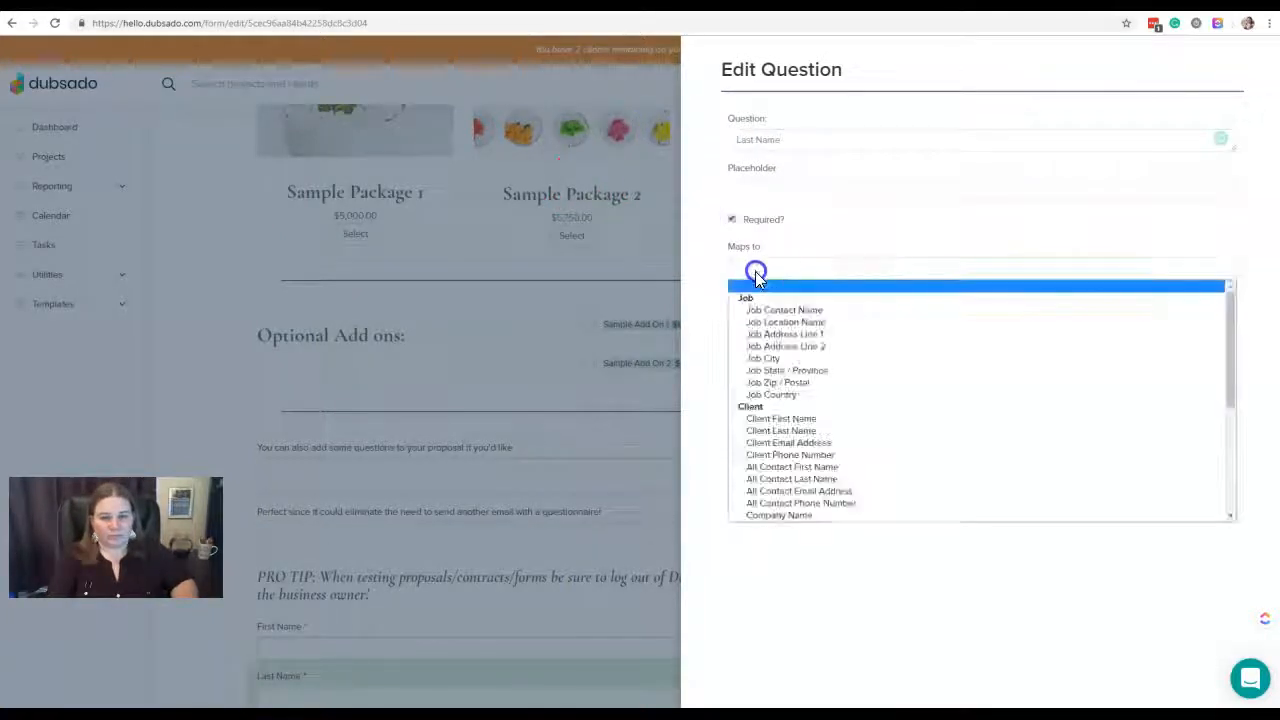
click(786, 430)
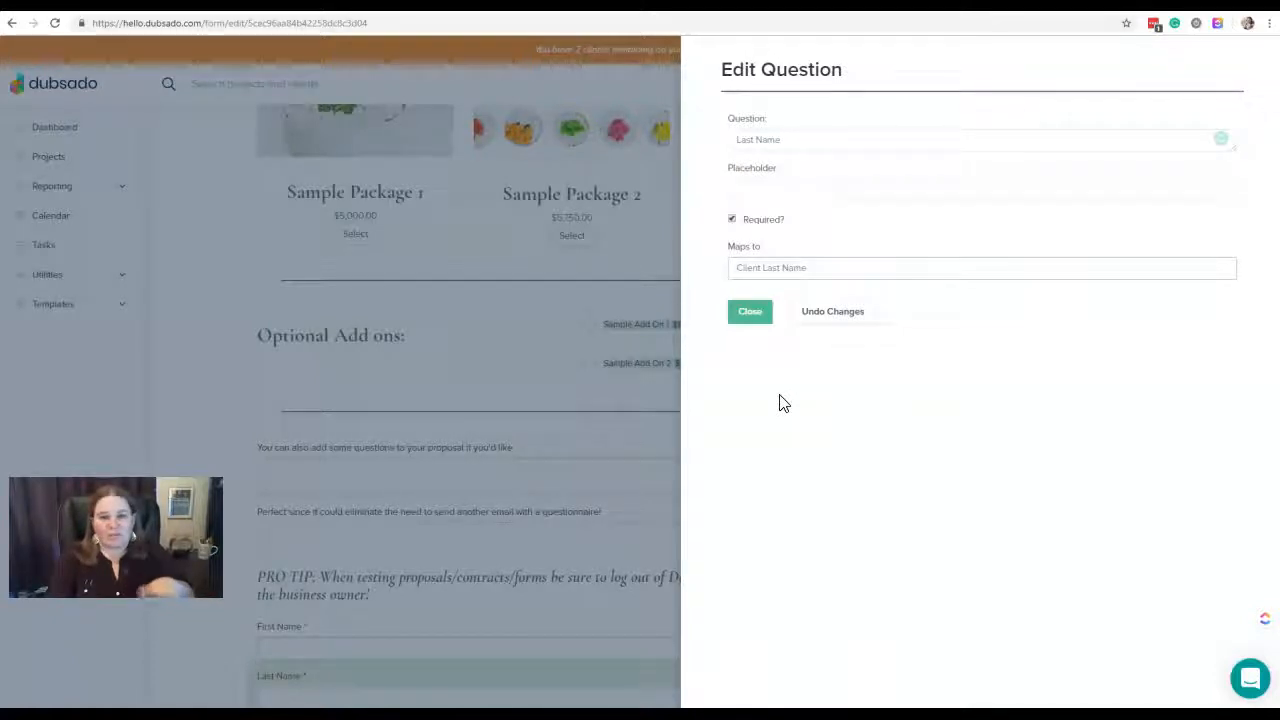
click(753, 316)
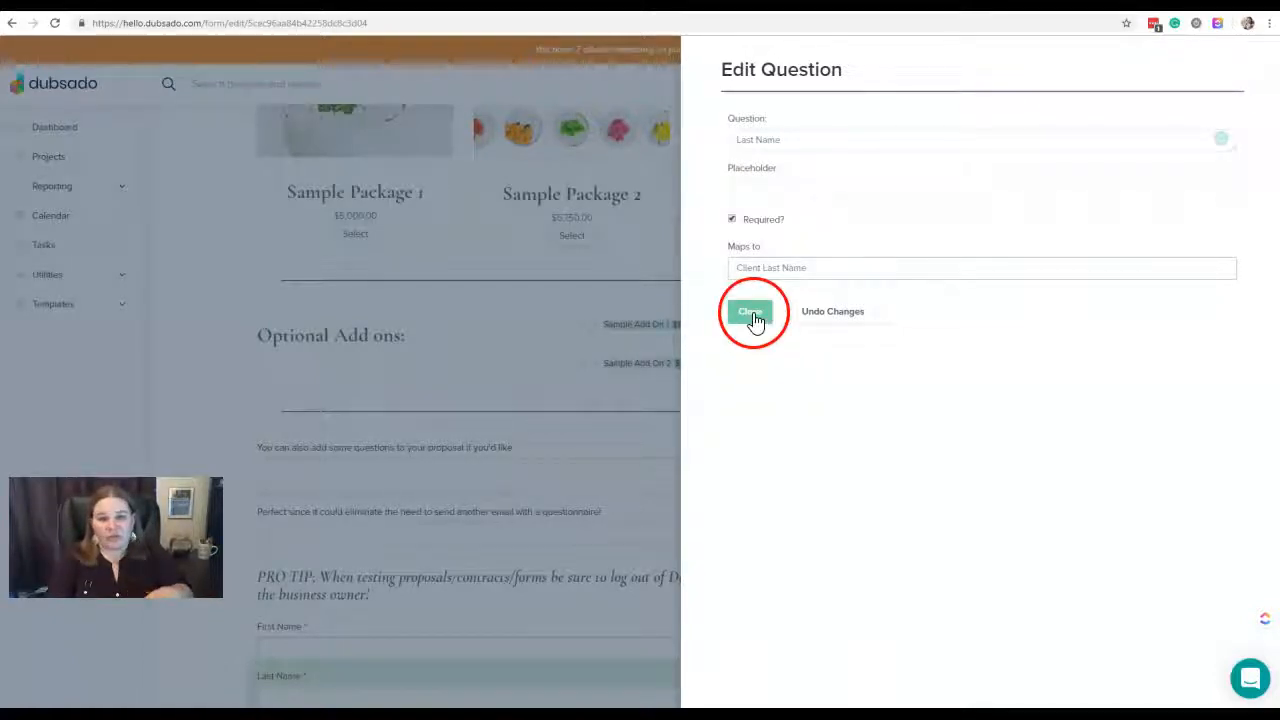
- Add a required short answer question "Email" below Last Name, mapped to Client Email Address
click(629, 523)
click(726, 634)
click(1058, 390)
drag(1190, 232, 620, 688)
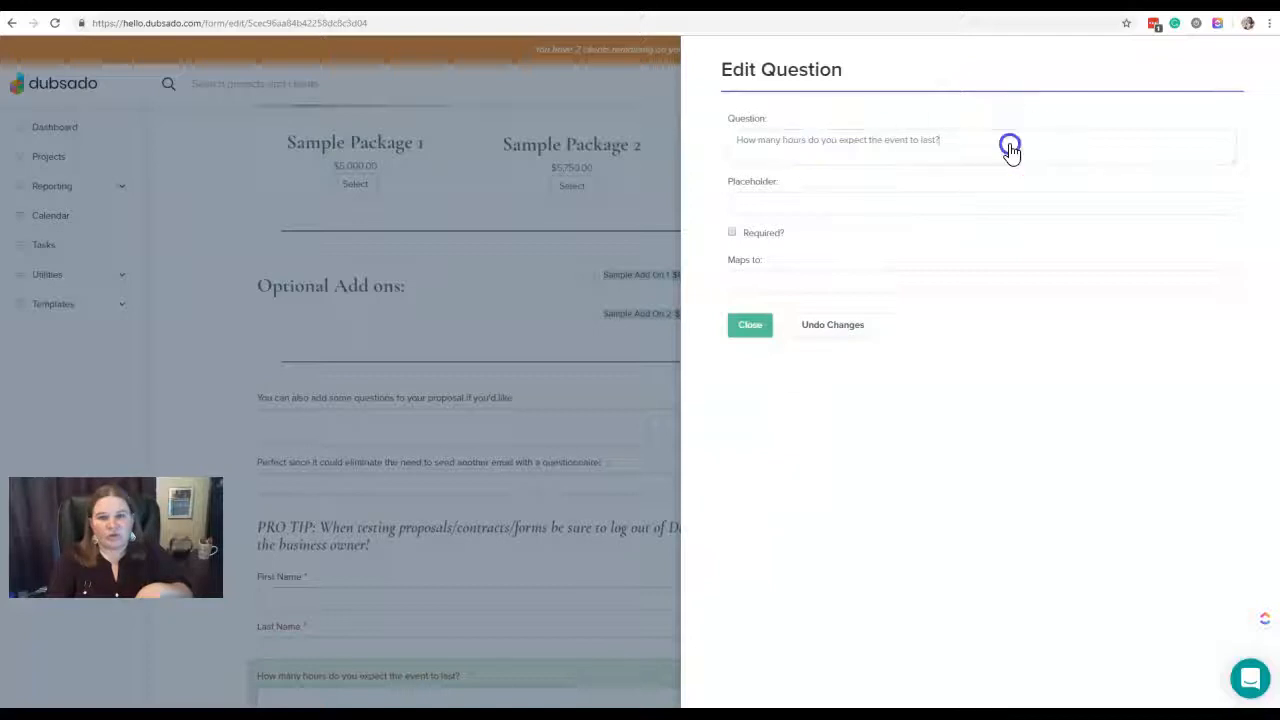
triple_click(1010, 148)
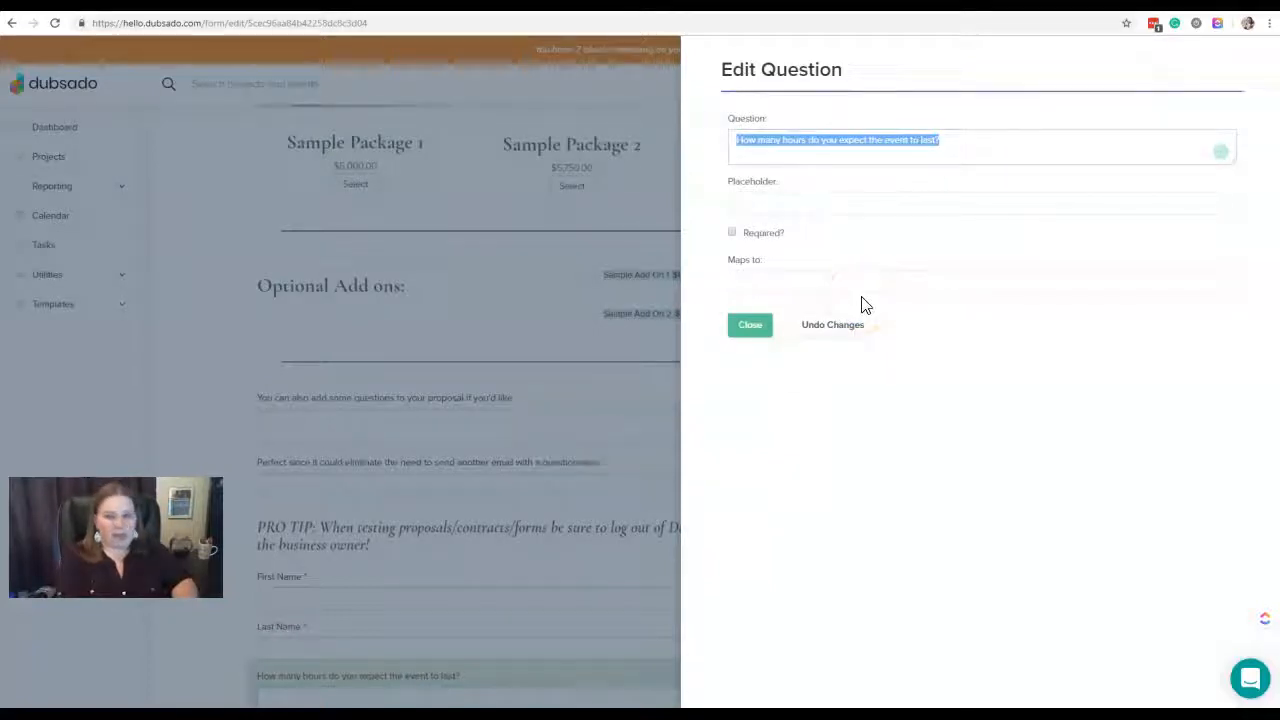
text(Email)
click(731, 218)
click(773, 272)
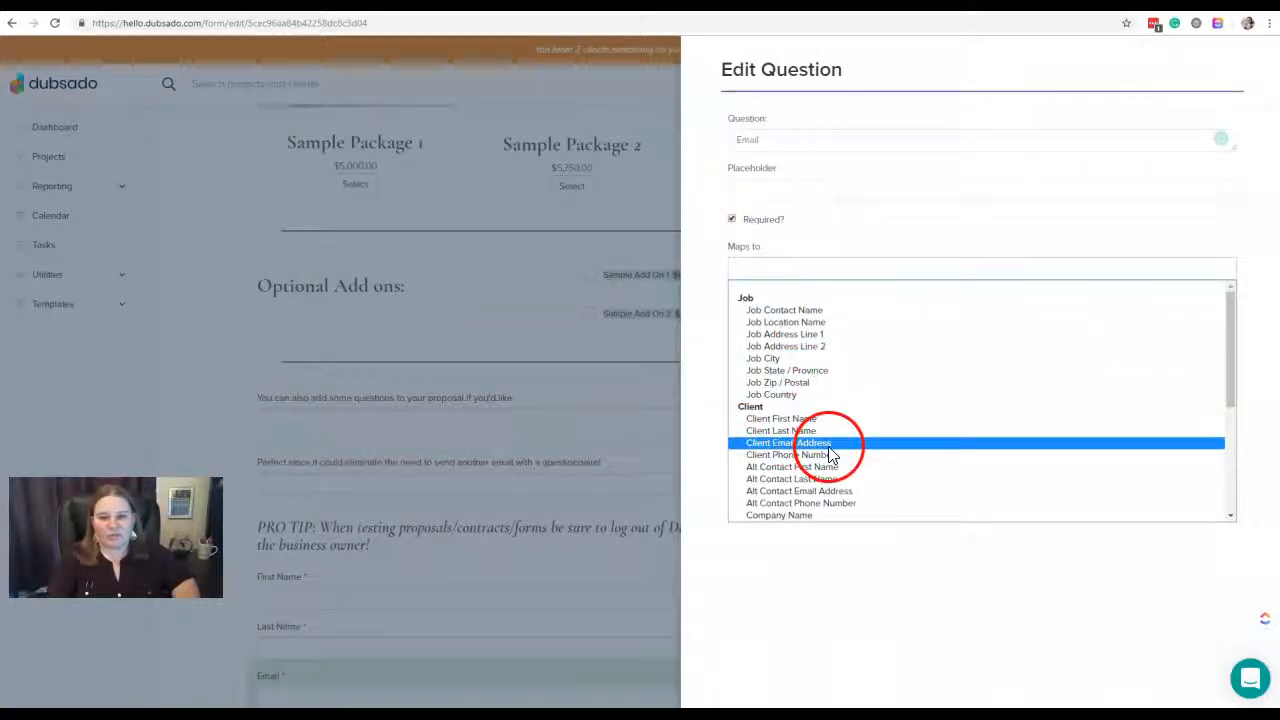
click(828, 446)
click(752, 311)
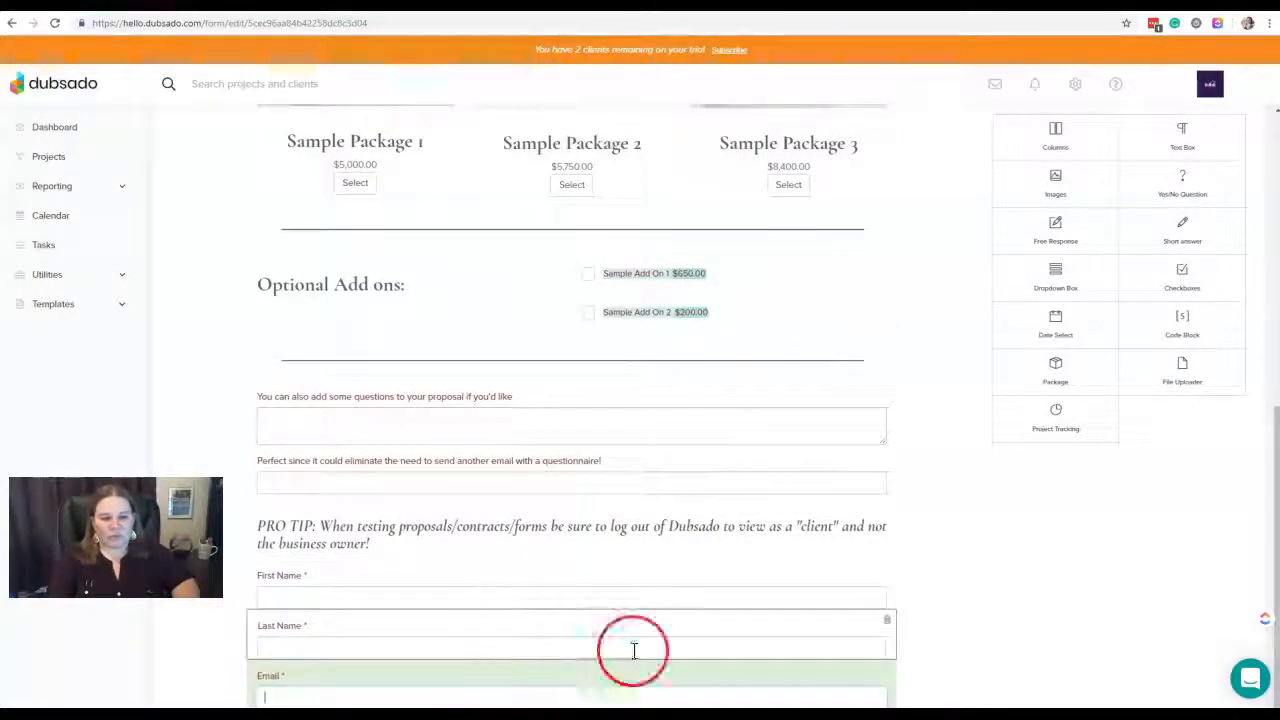
- Save the proposal form, overwriting the version saved elsewhere, and open its sharing options
scroll(937, 566, up, 6)
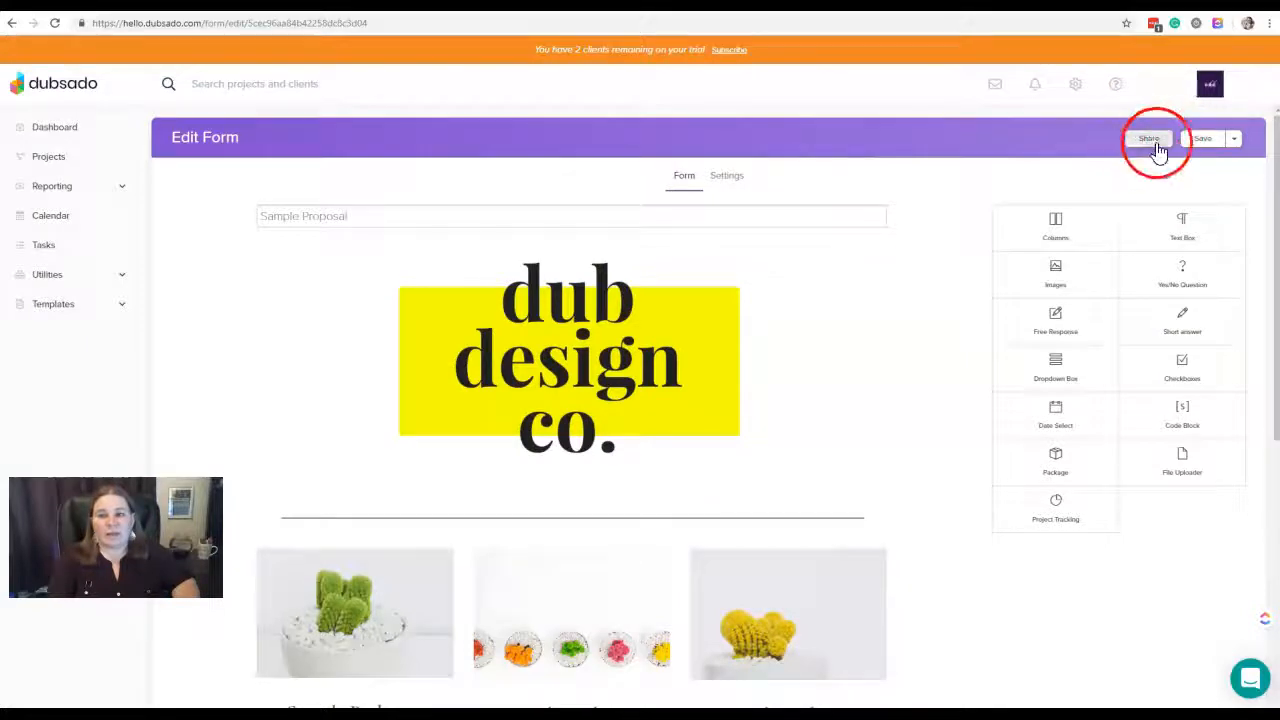
click(1204, 140)
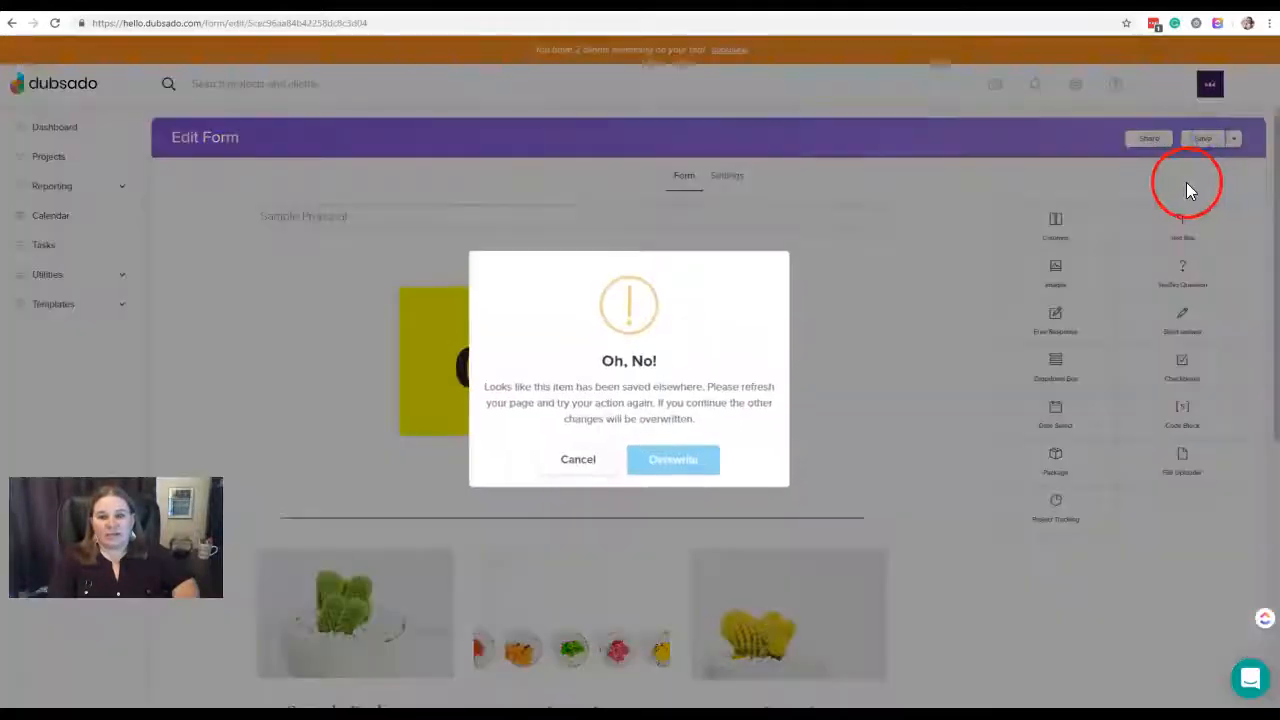
click(686, 465)
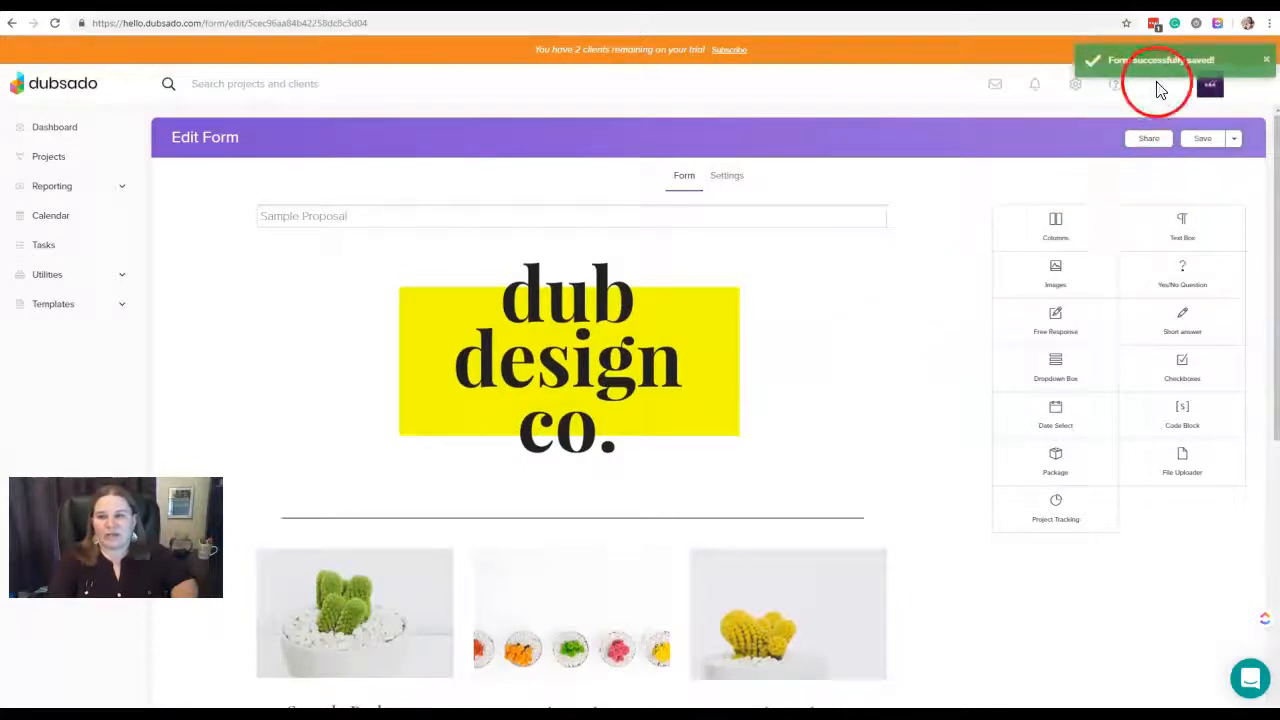
click(1148, 138)
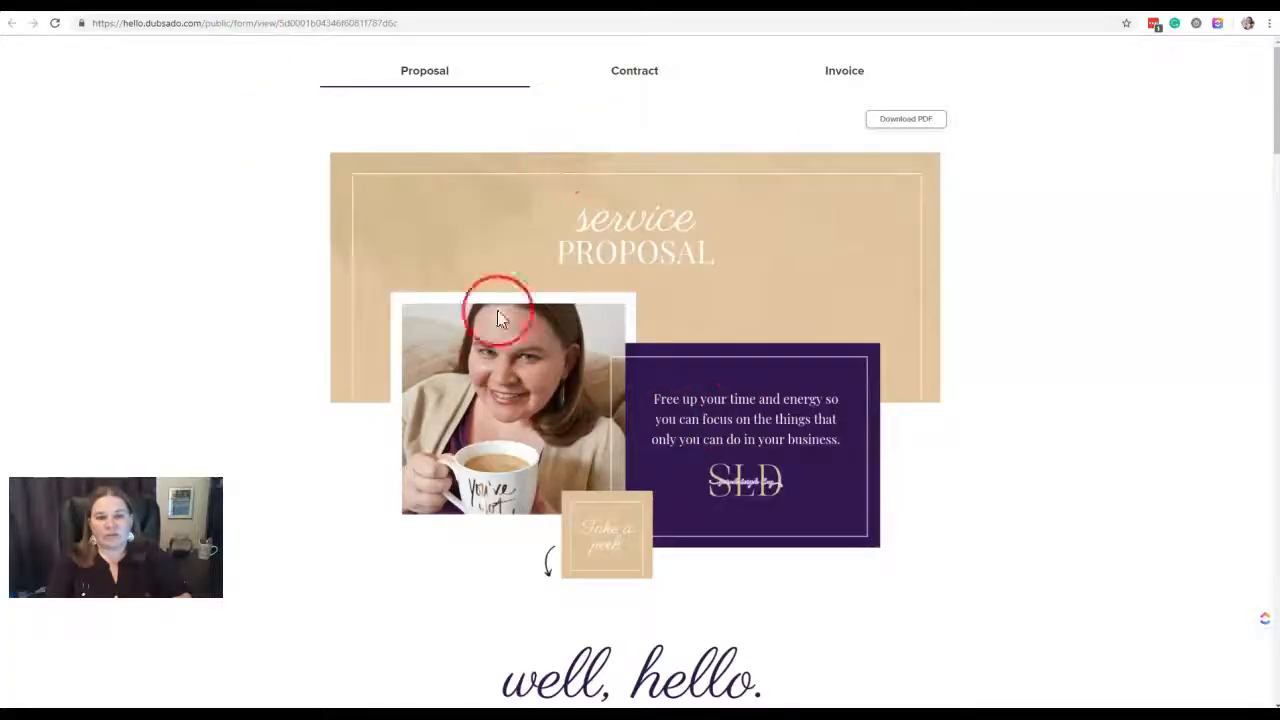
click(634, 76)
click(860, 80)
click(708, 80)
click(413, 80)
click(840, 78)
click(472, 86)
click(838, 80)
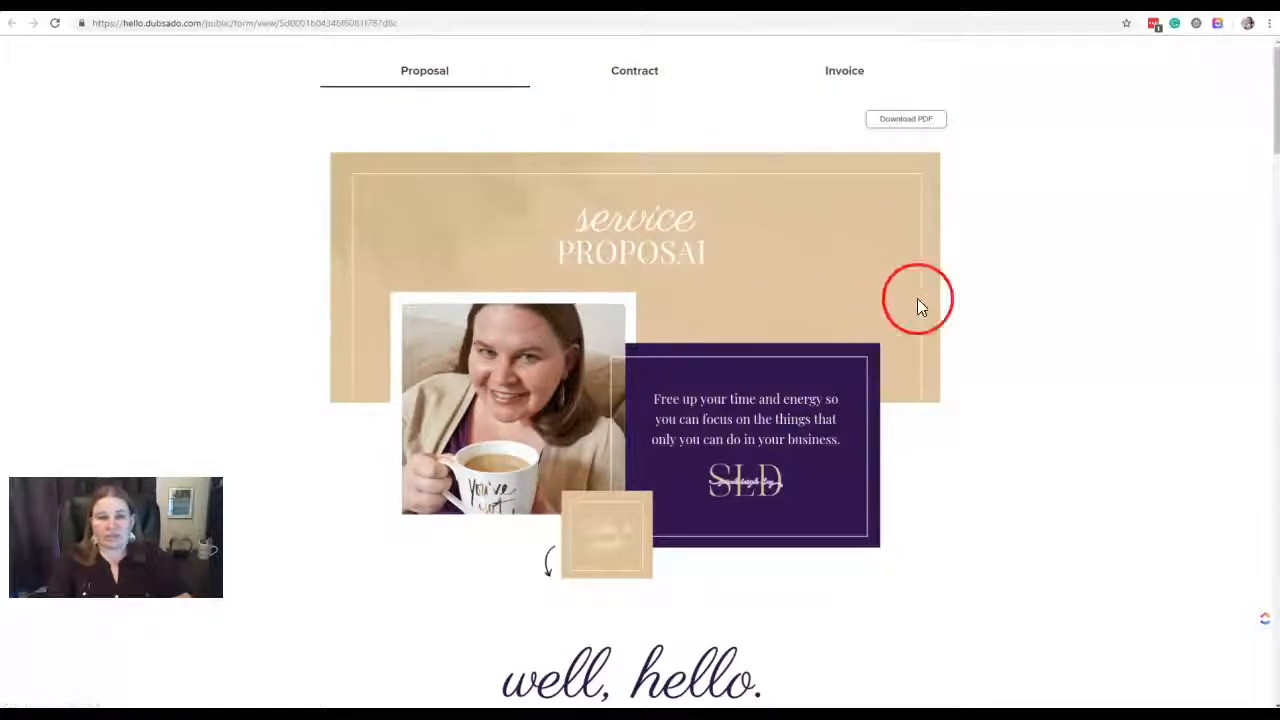
- Review the public proposal from the introduction through the investment details, contact fields, package selection and submit area
scroll(958, 302, down, 8)
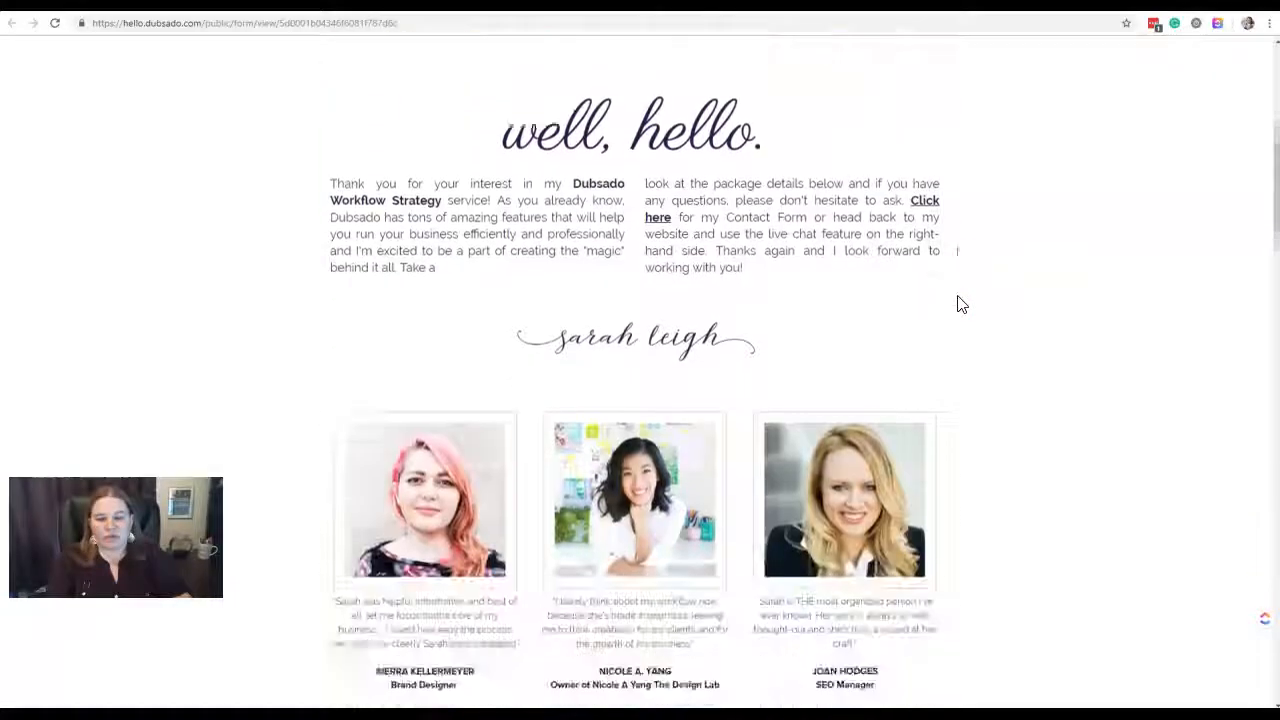
scroll(958, 304, down, 10)
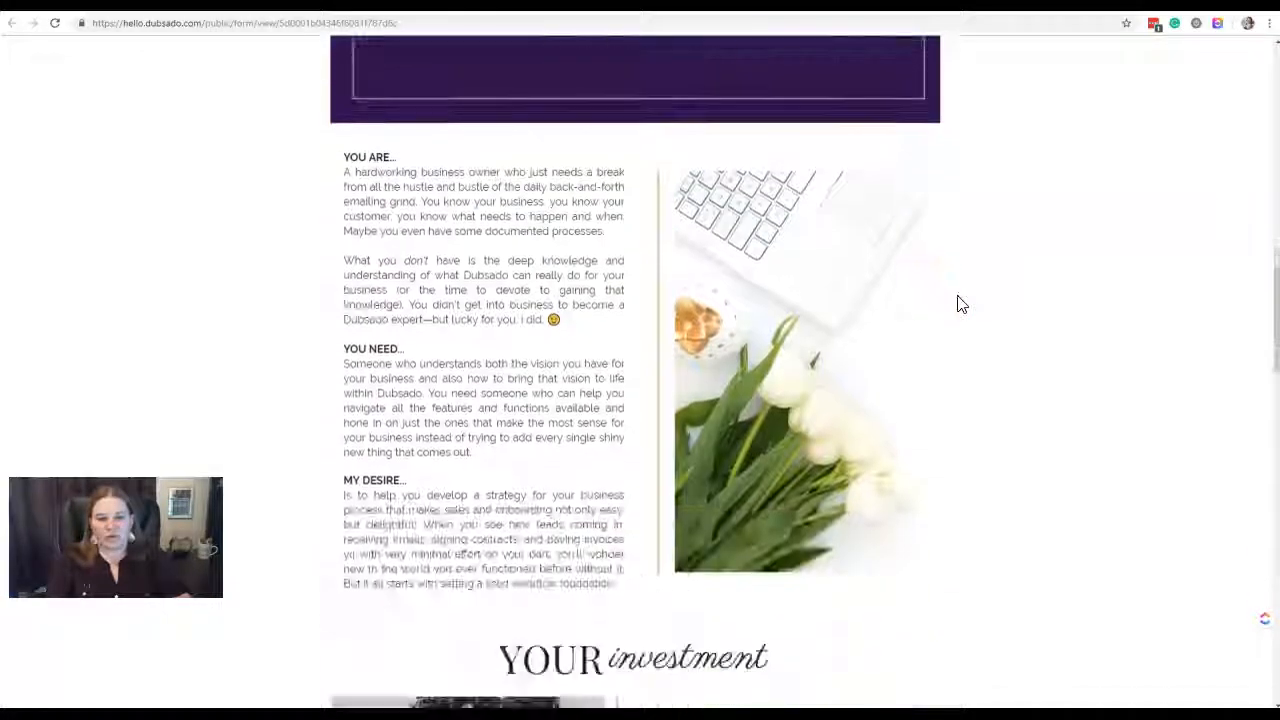
scroll(958, 304, down, 5)
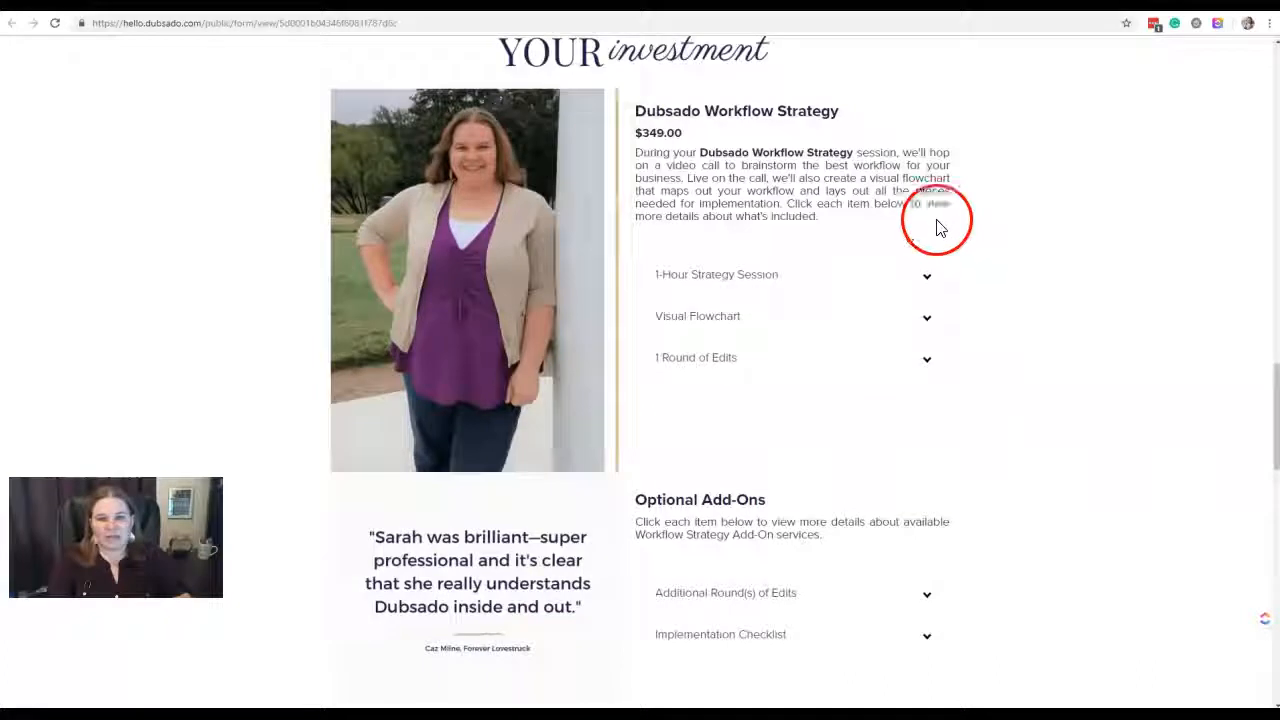
scroll(1040, 414, down, 4)
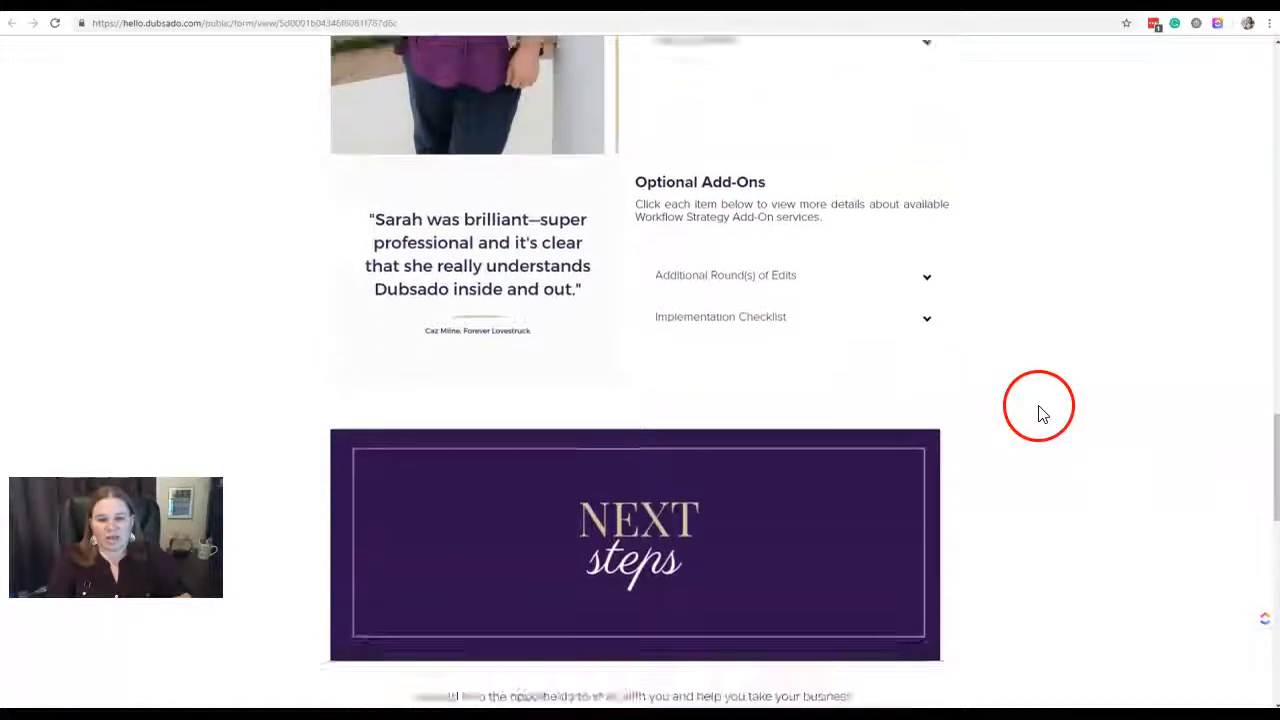
scroll(1040, 414, down, 10)
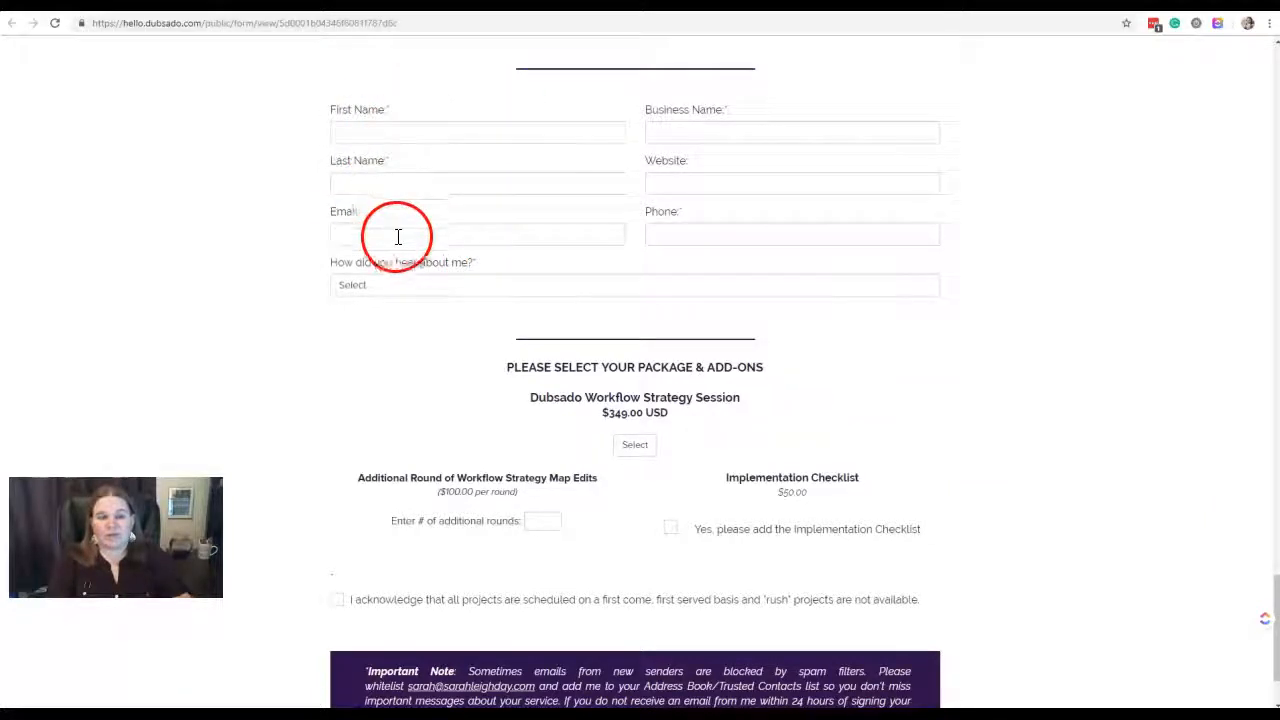
scroll(700, 420, down, 1)
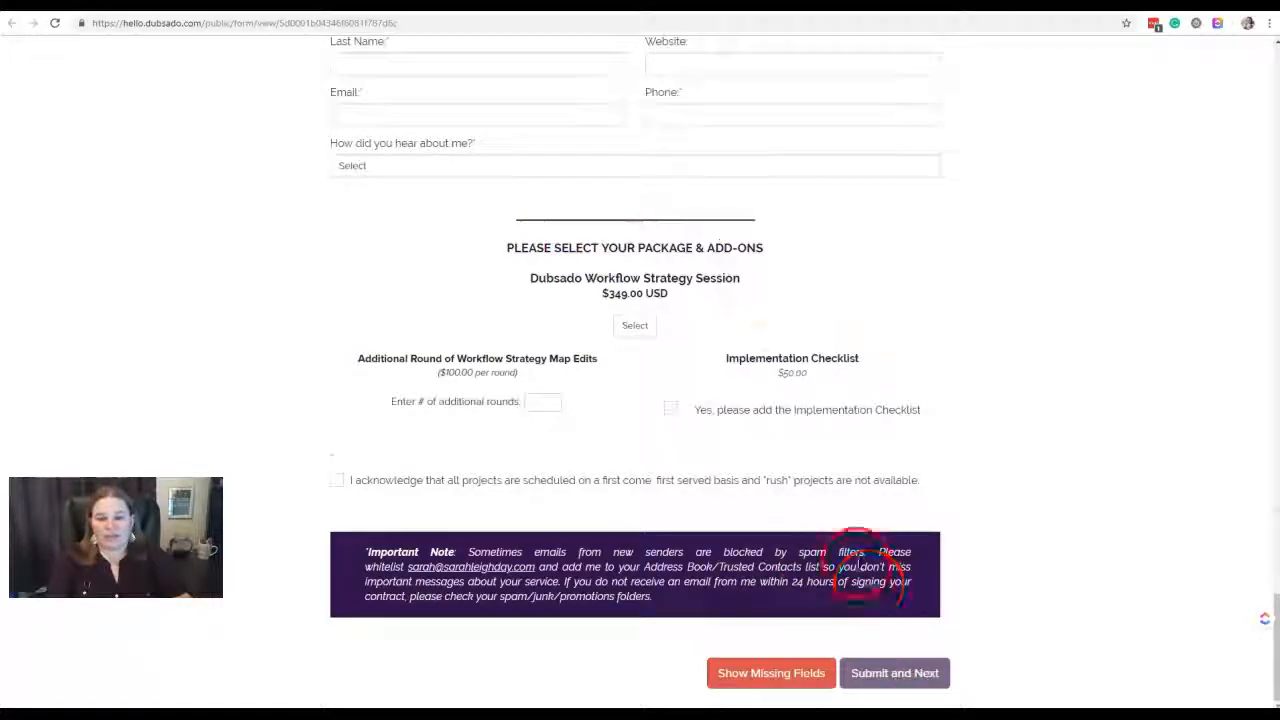
scroll(846, 541, up, 7)
scroll(846, 541, up, 20)
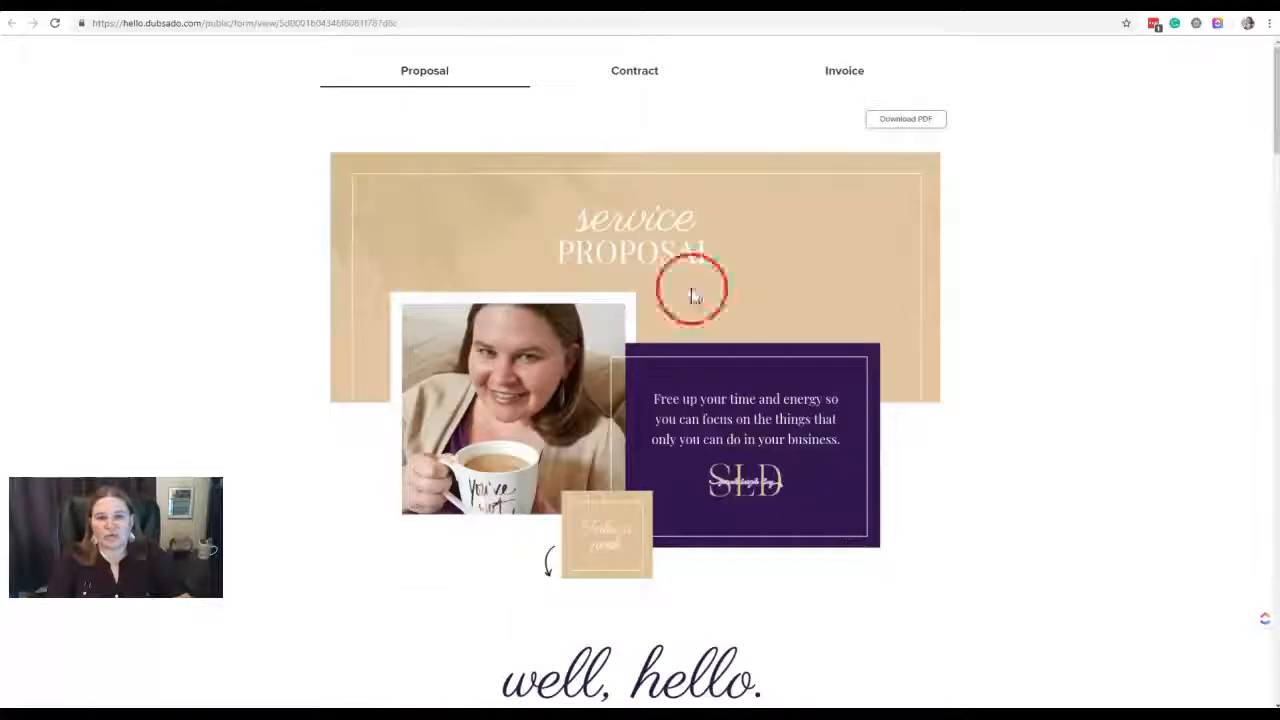
- Try to open the proposal's Contract section without submitting the proposal form
click(630, 66)
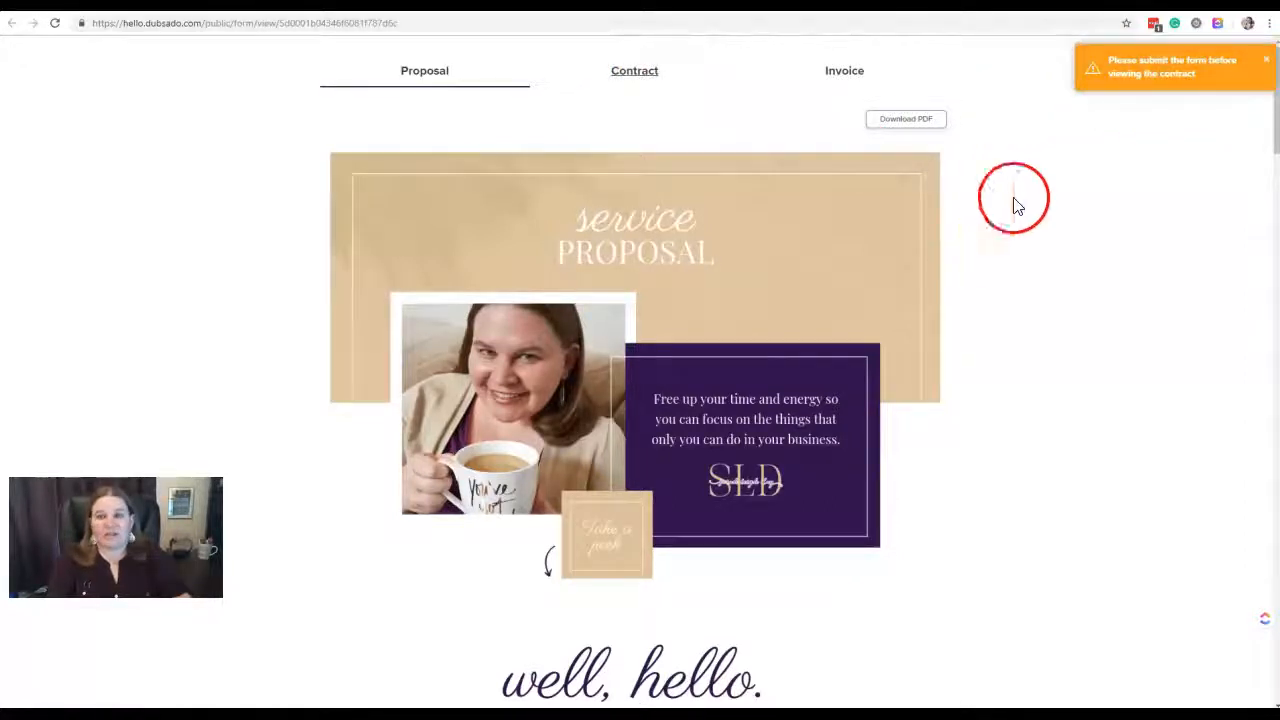
click(648, 88)
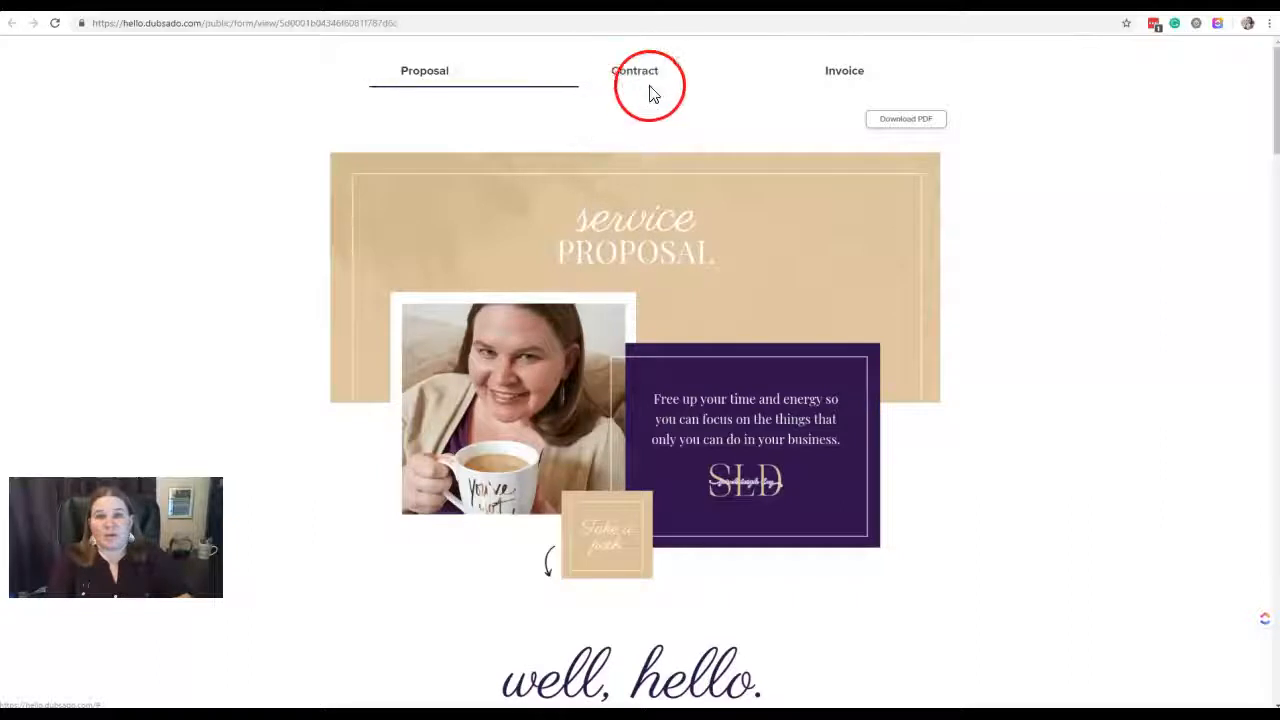